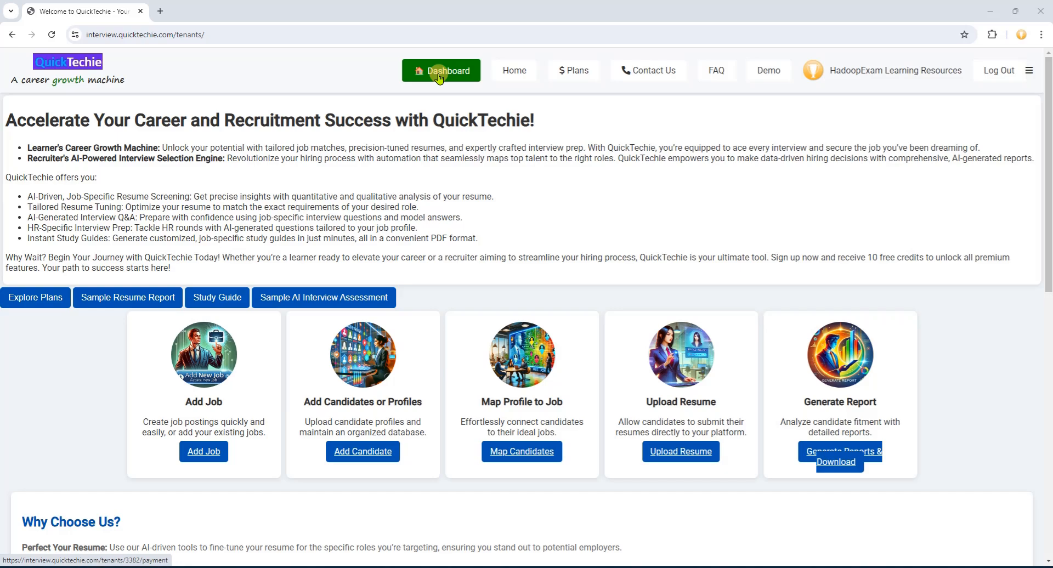
# - Open QuickTechie's Interview Setup Dashboard from the top navigation bar
pyautogui.click(439, 78)
pyautogui.click(439, 78)
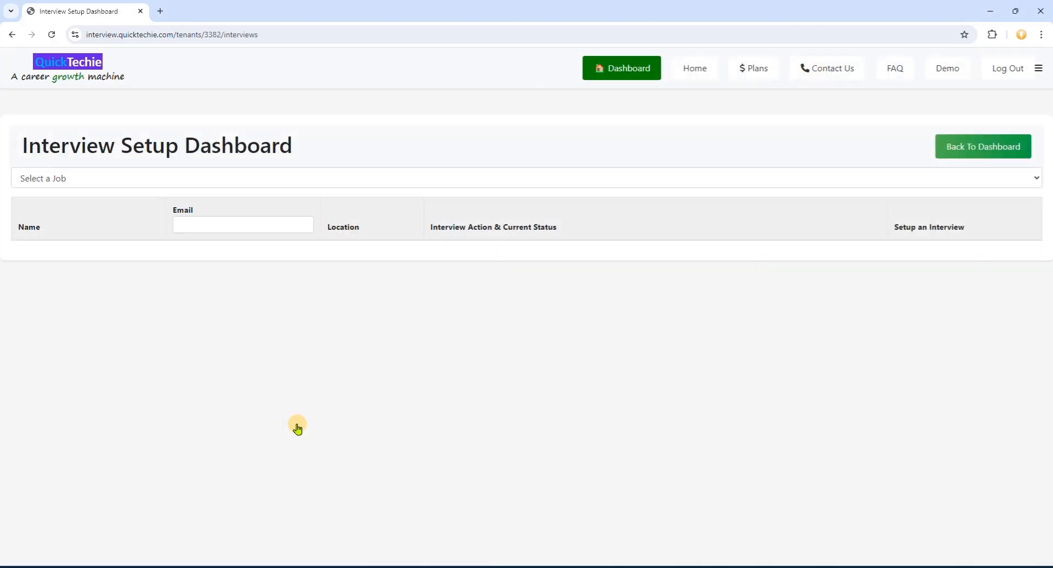
# - Select the Full stack Java Developer (IBM) job so its Mumbai candidate is listed
pyautogui.click(270, 181)
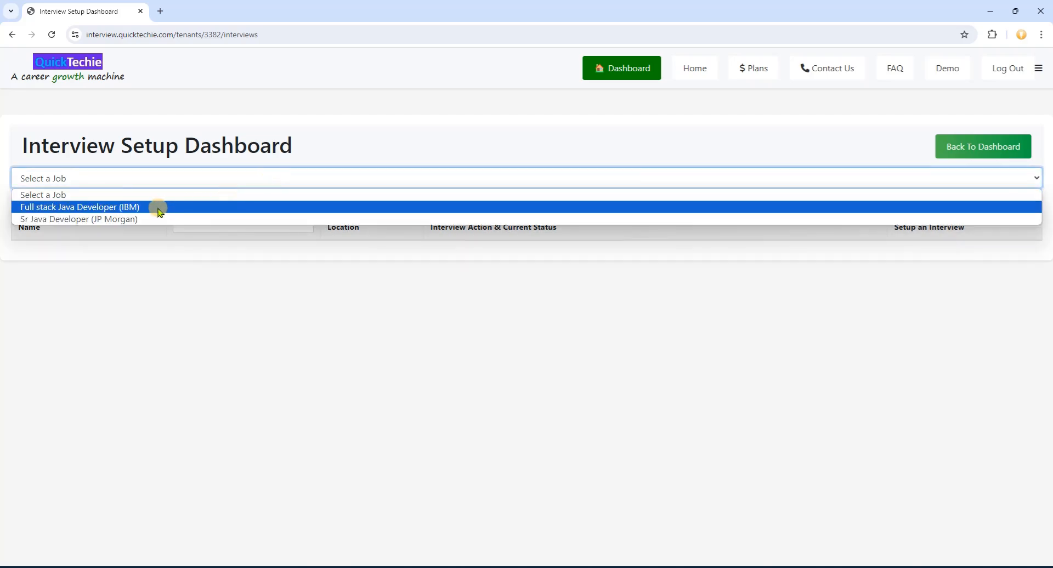
pyautogui.click(159, 208)
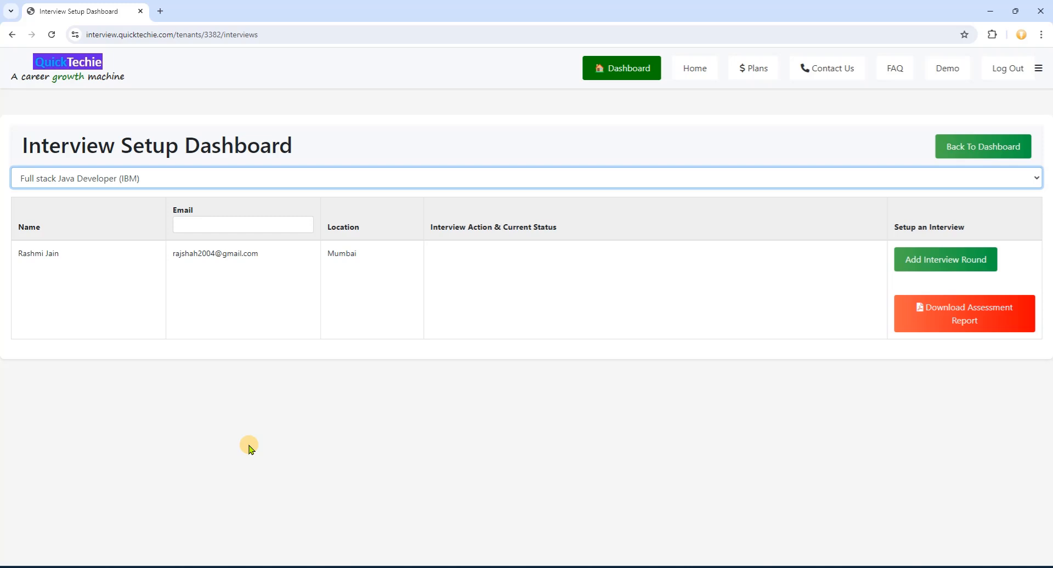
pyautogui.click(313, 176)
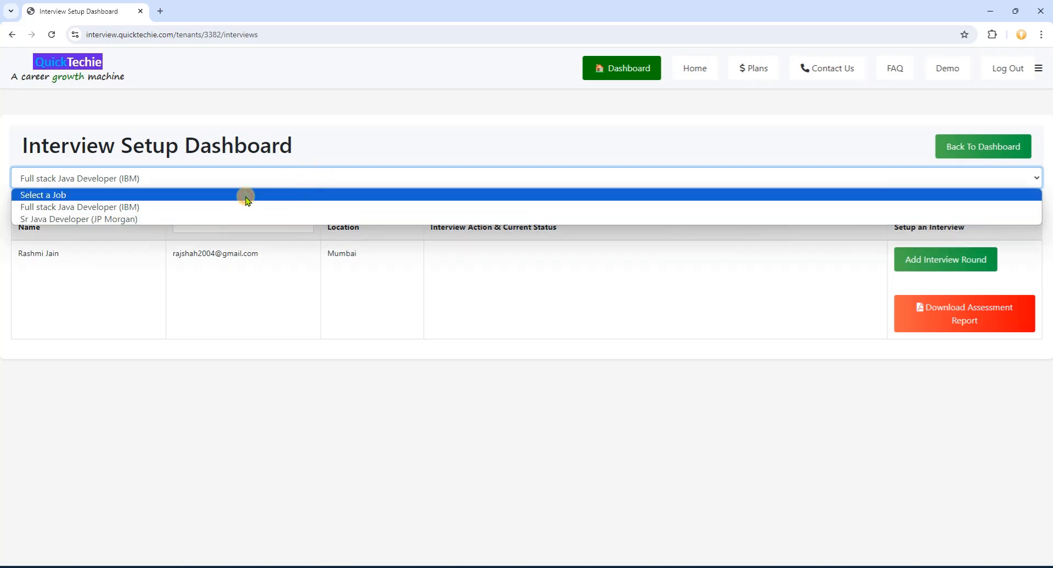
pyautogui.click(171, 220)
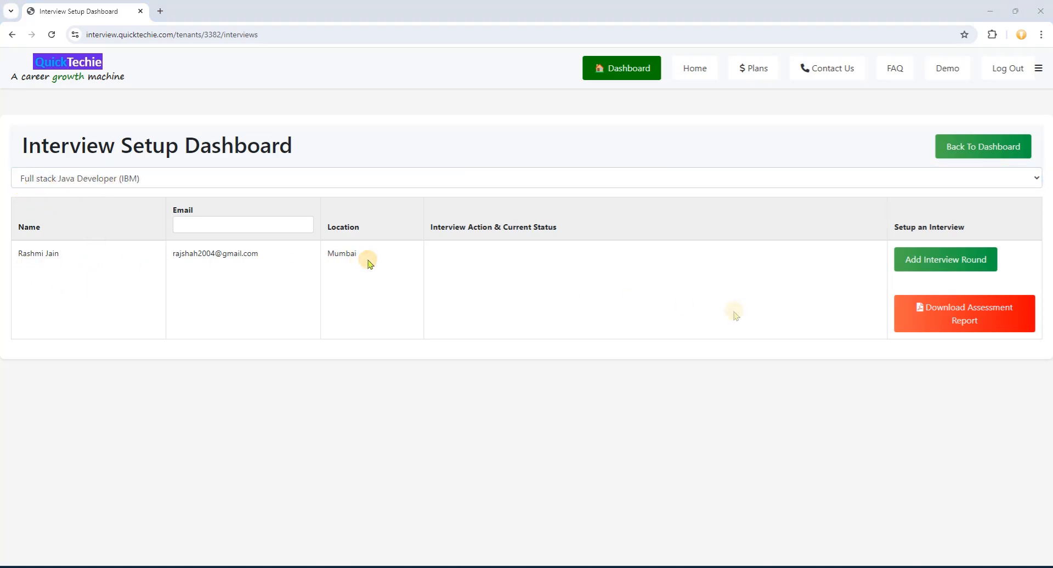
# - Start a new interview round for the Mumbai candidate and show the interview type choices
pyautogui.click(960, 261)
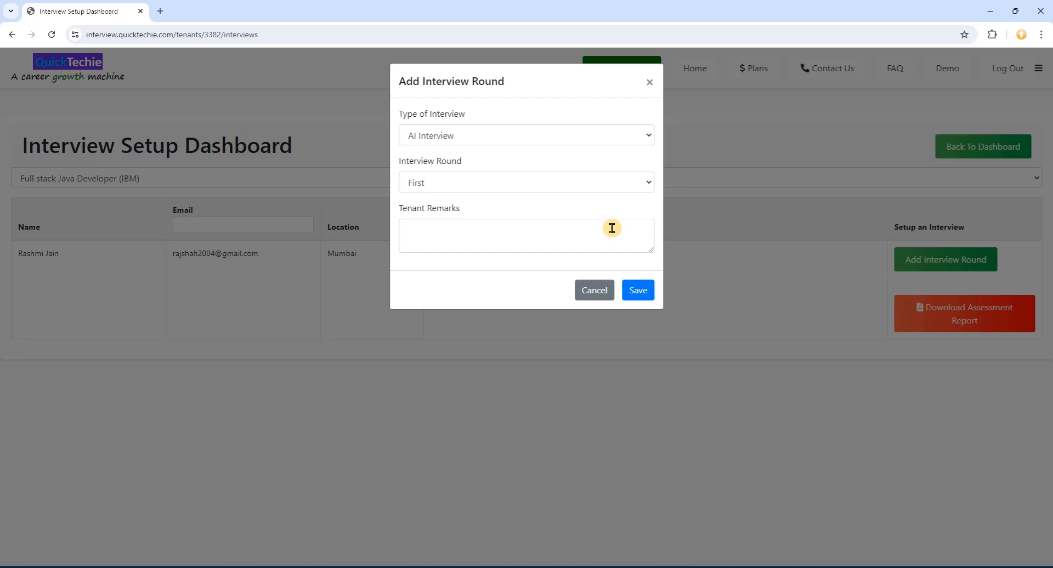
pyautogui.click(645, 139)
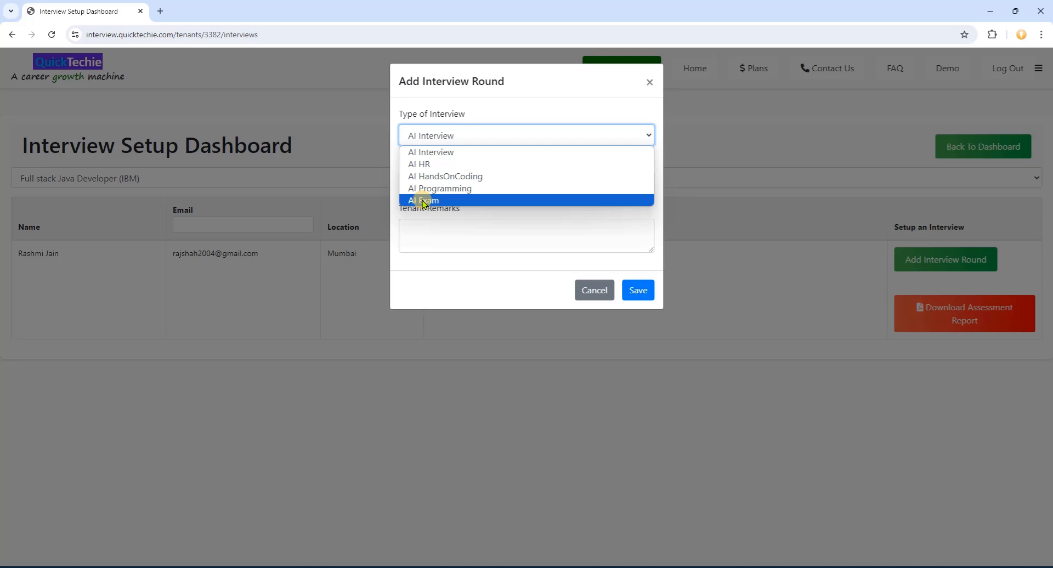
# - Save a First-round AI Interview remarked 'Expected CTC : 25 Lakh, candidate is from Pune but ready to relocate.'
pyautogui.click(646, 180)
pyautogui.click(647, 183)
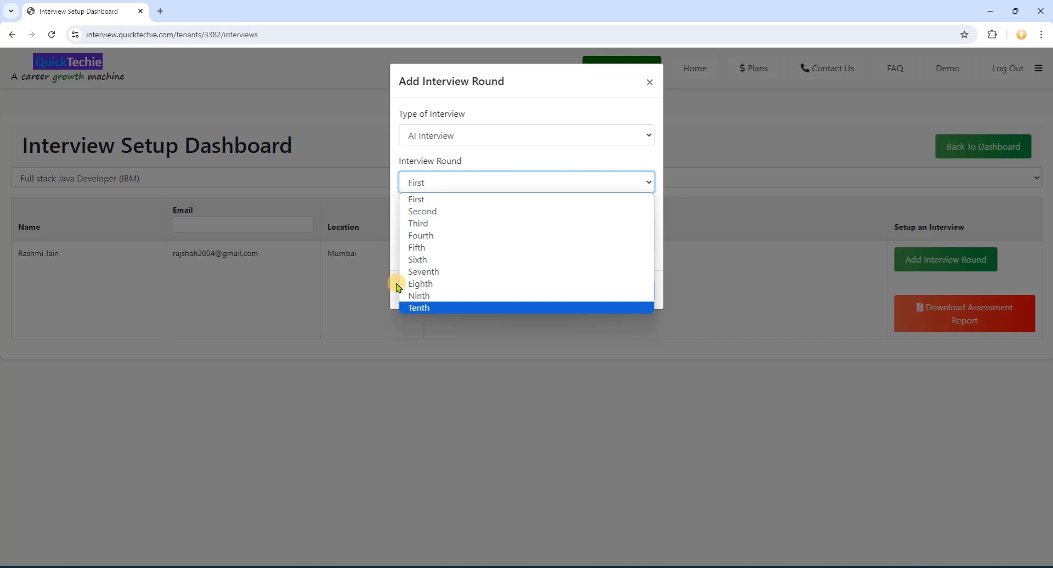
pyautogui.click(421, 200)
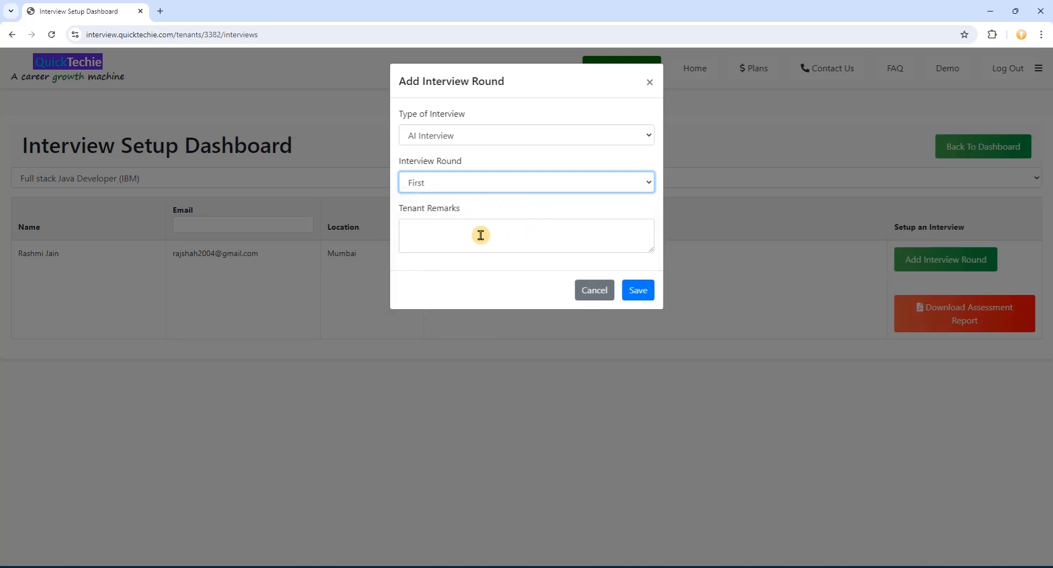
pyautogui.click(455, 234)
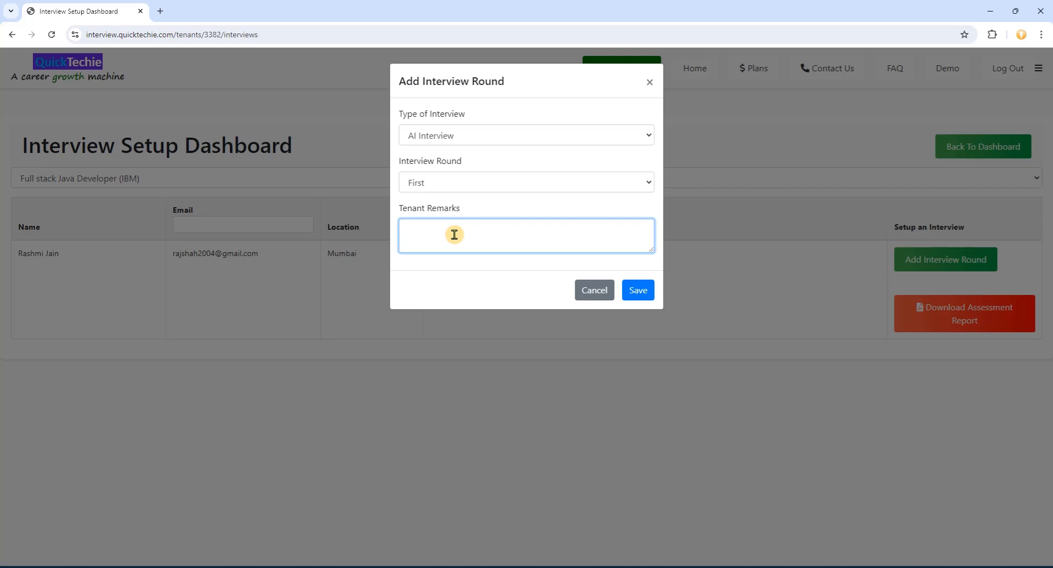
pyautogui.write('Ex')
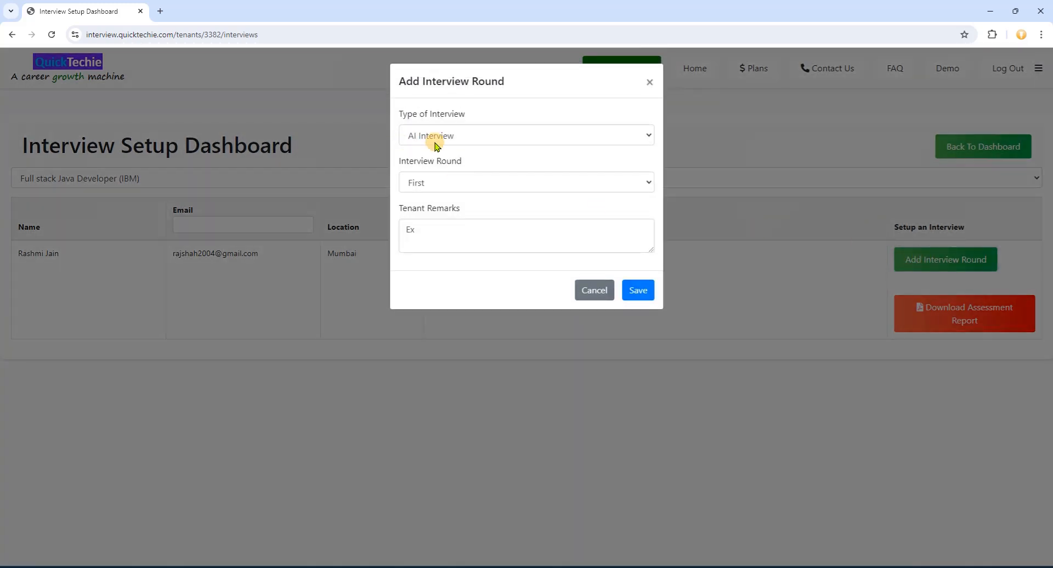
pyautogui.click(440, 228)
pyautogui.write('pected CT')
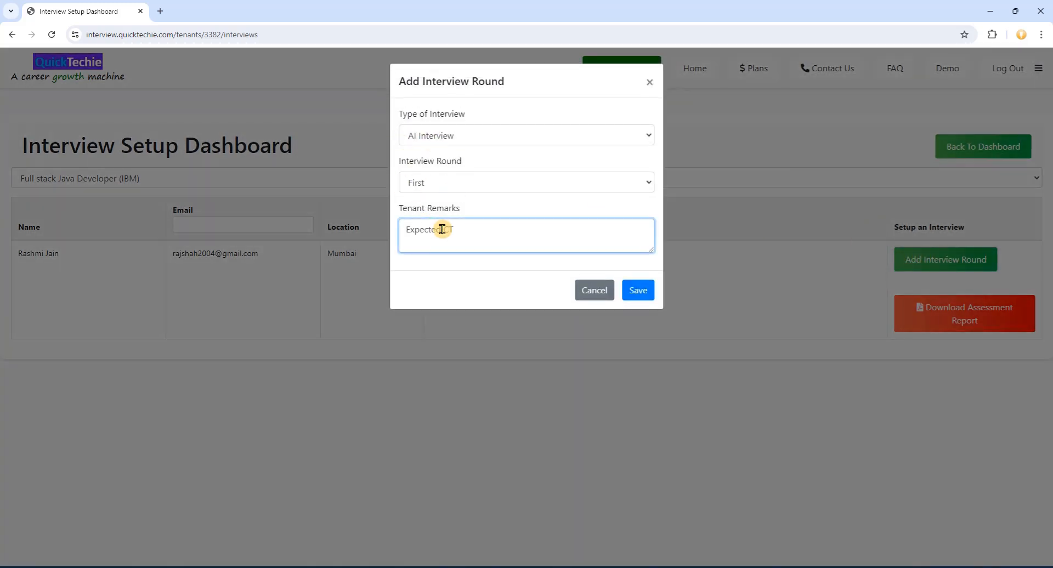
pyautogui.write('C : 25 Lakh, candidate is from Pune b')
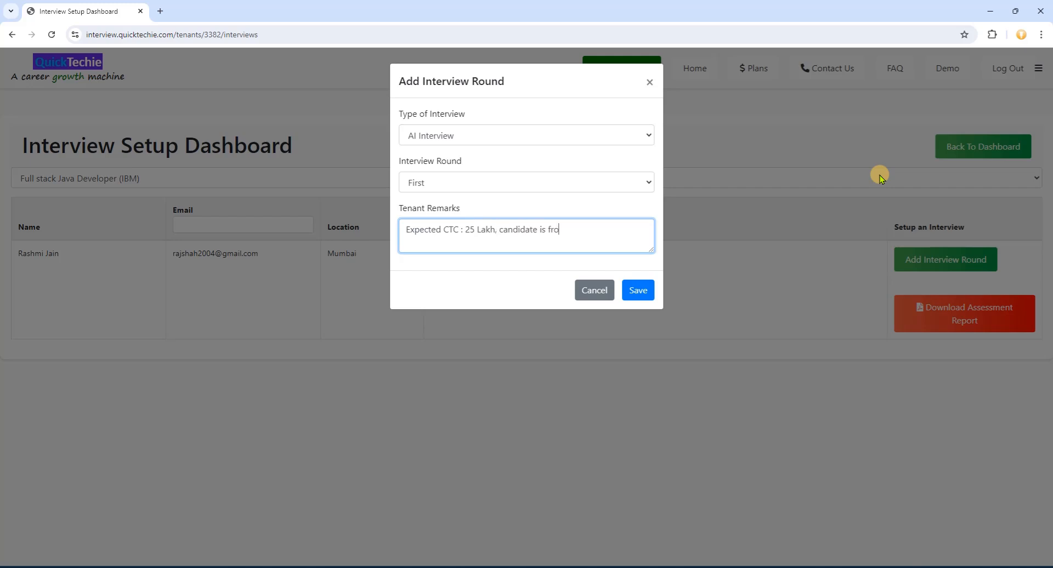
pyautogui.write('ut ready to relocate.')
pyautogui.click(637, 297)
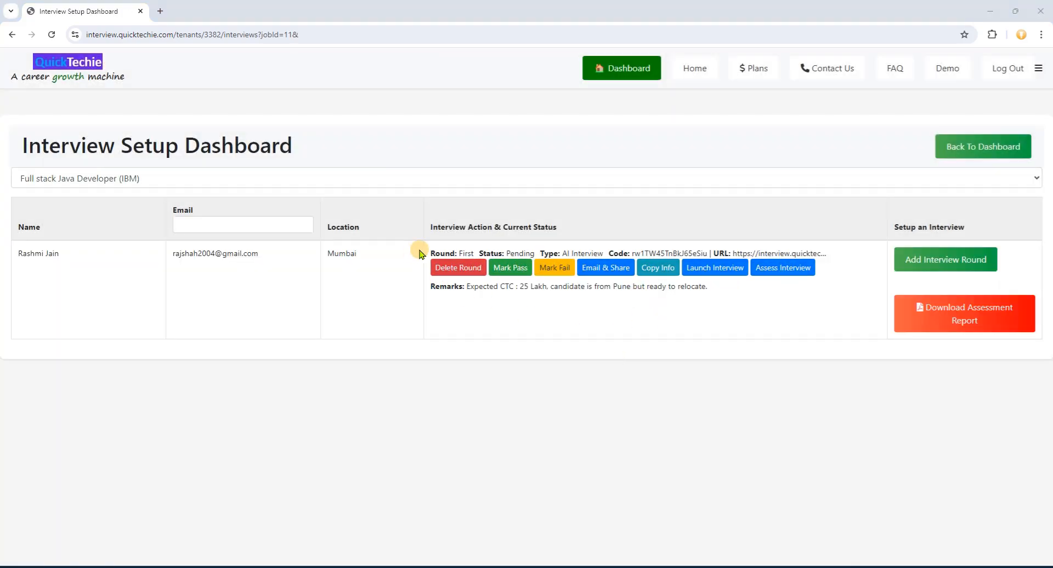
# - Highlight the saved round's values: First, Pending, its interview code, URL and remarks line
pyautogui.doubleClick(468, 253)
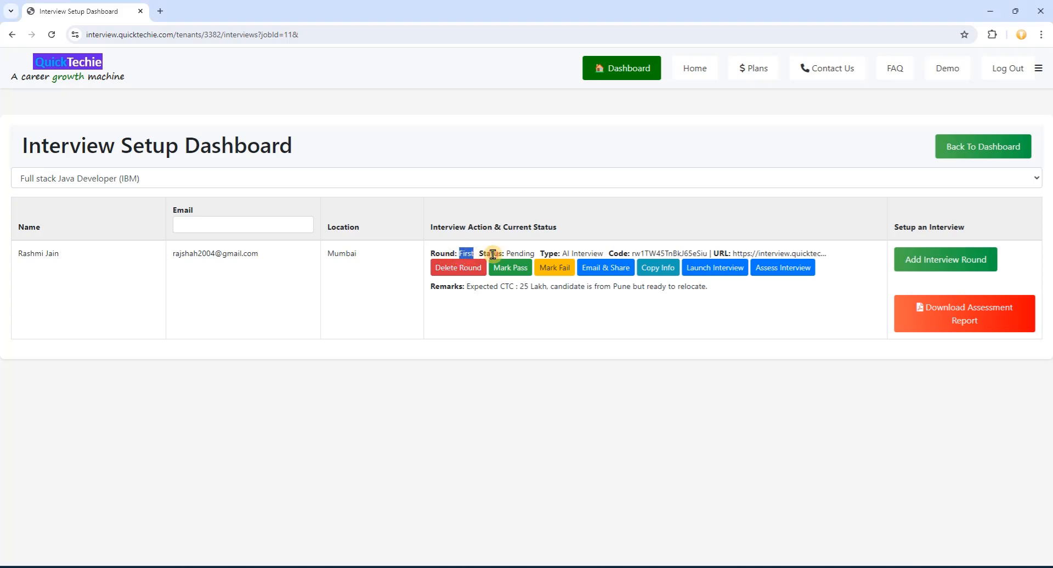
pyautogui.doubleClick(520, 254)
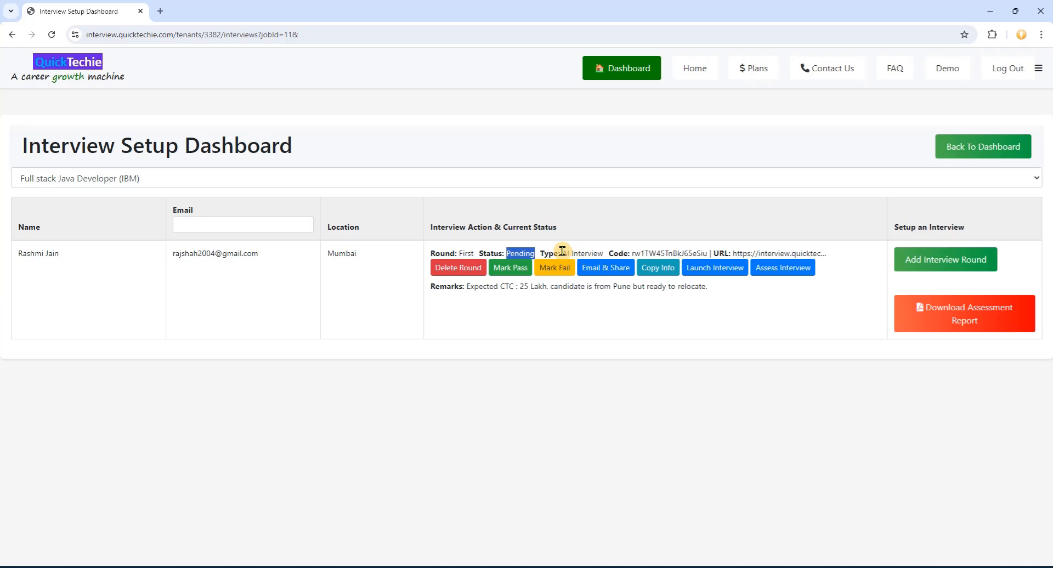
pyautogui.doubleClick(666, 253)
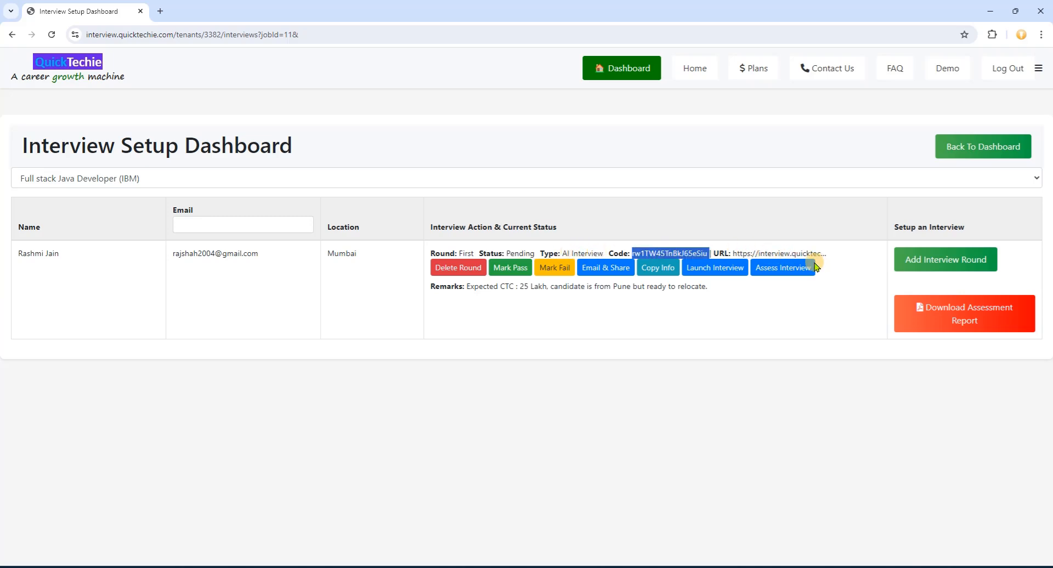
pyautogui.doubleClick(769, 254)
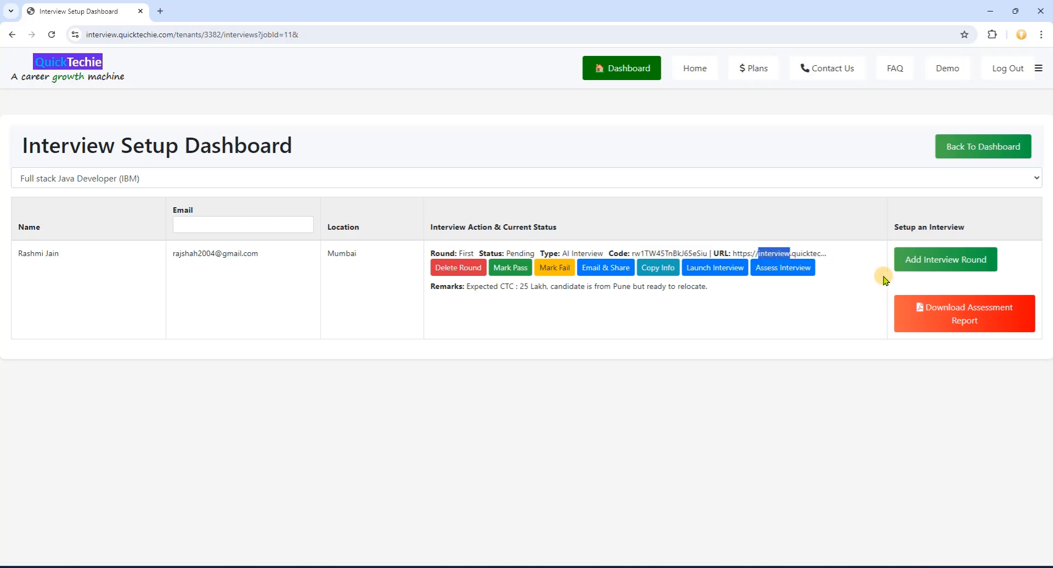
pyautogui.click(433, 289)
pyautogui.moveTo(433, 289); pyautogui.dragTo(708, 295)
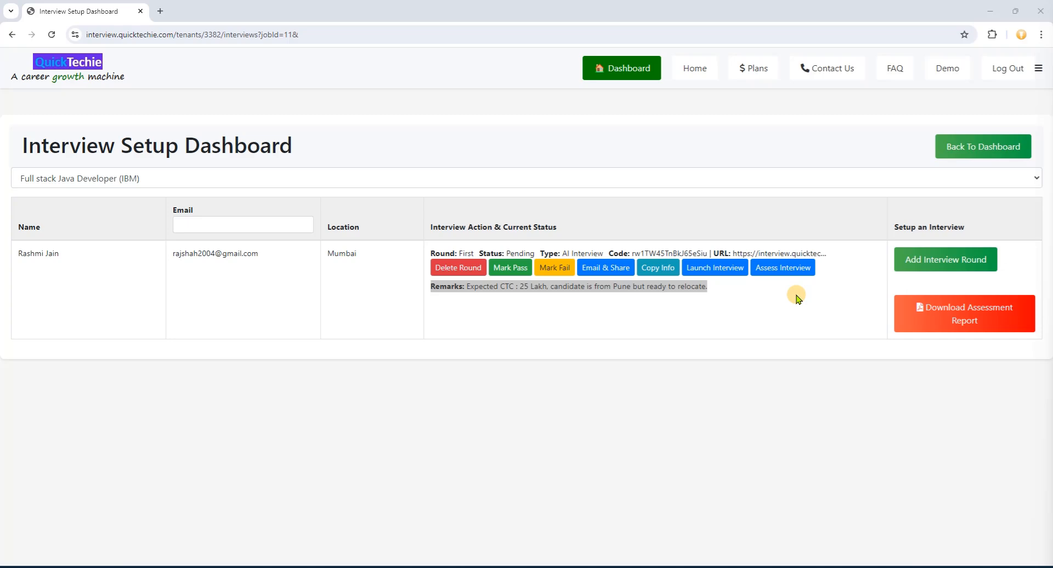
# - Add a Second-round AI HandsOnCoding interview in Java remarked 'Hands on Java Coding'
pyautogui.click(962, 261)
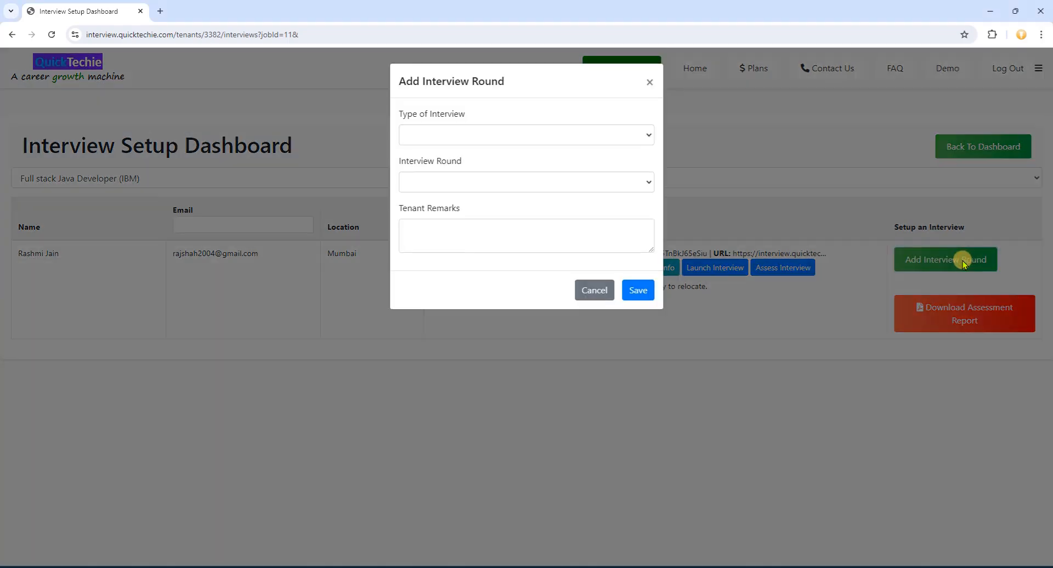
pyautogui.click(648, 137)
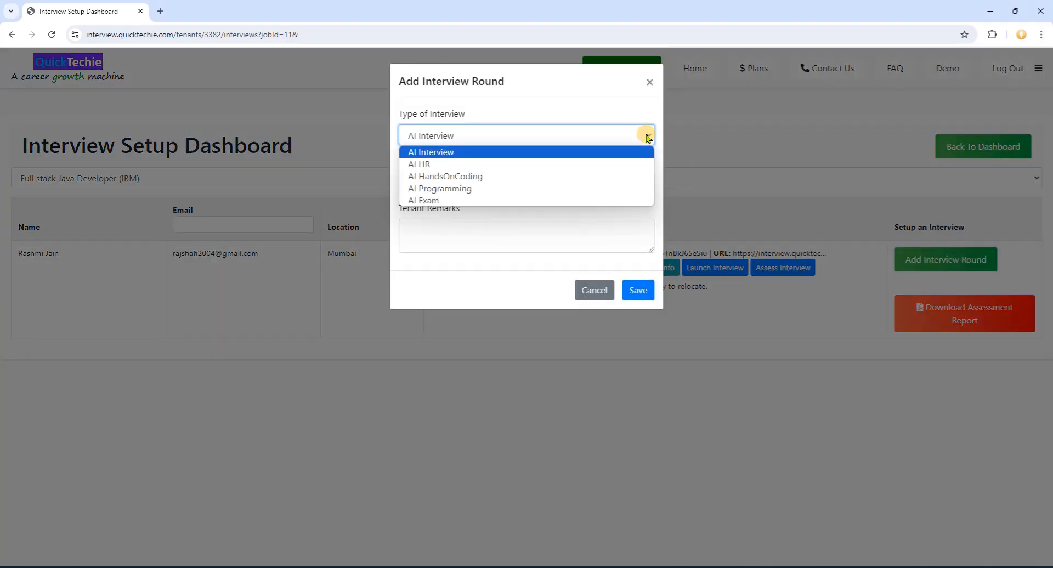
pyautogui.click(487, 178)
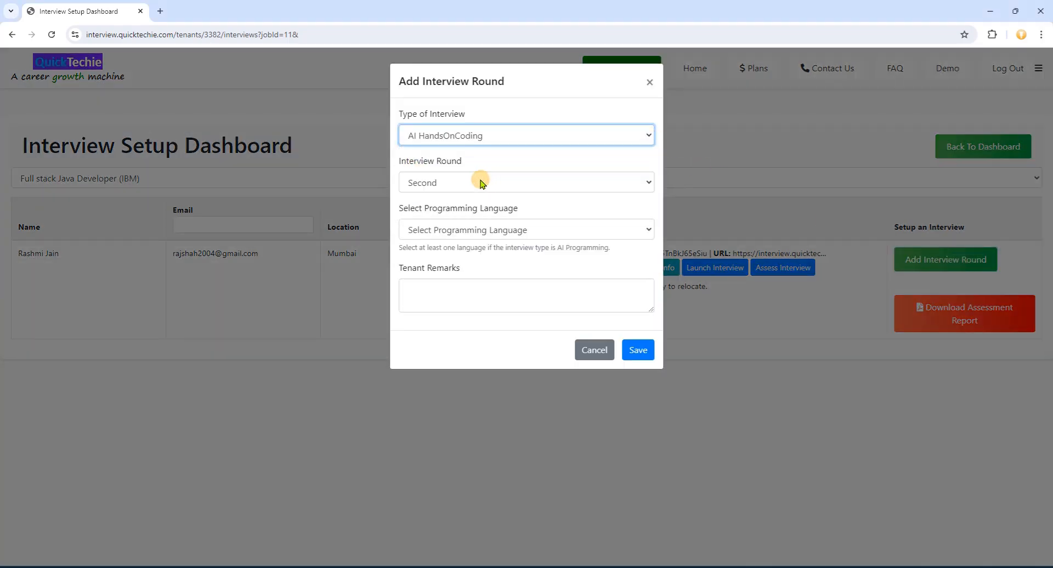
pyautogui.click(513, 230)
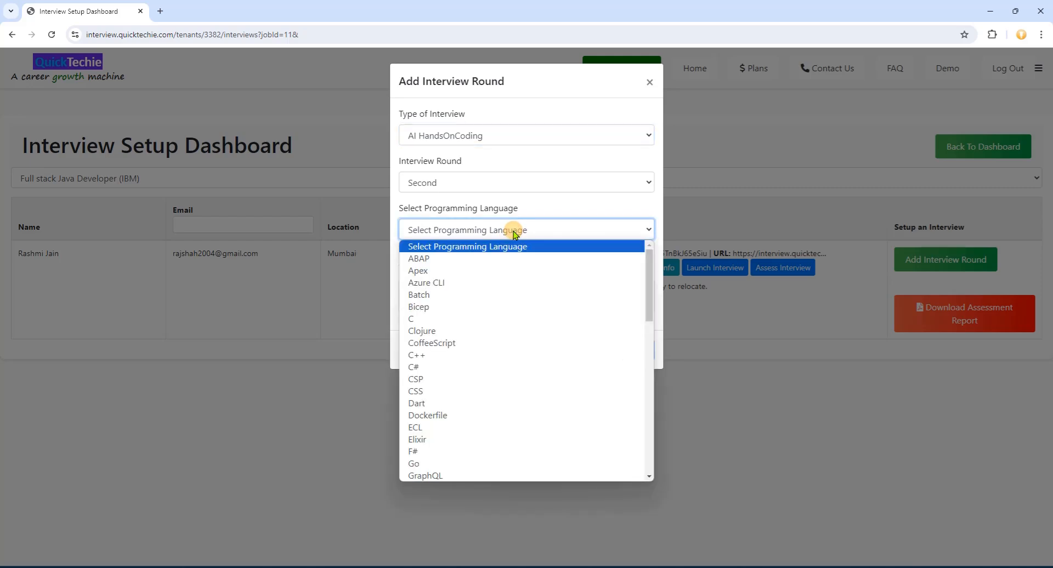
pyautogui.press('j')
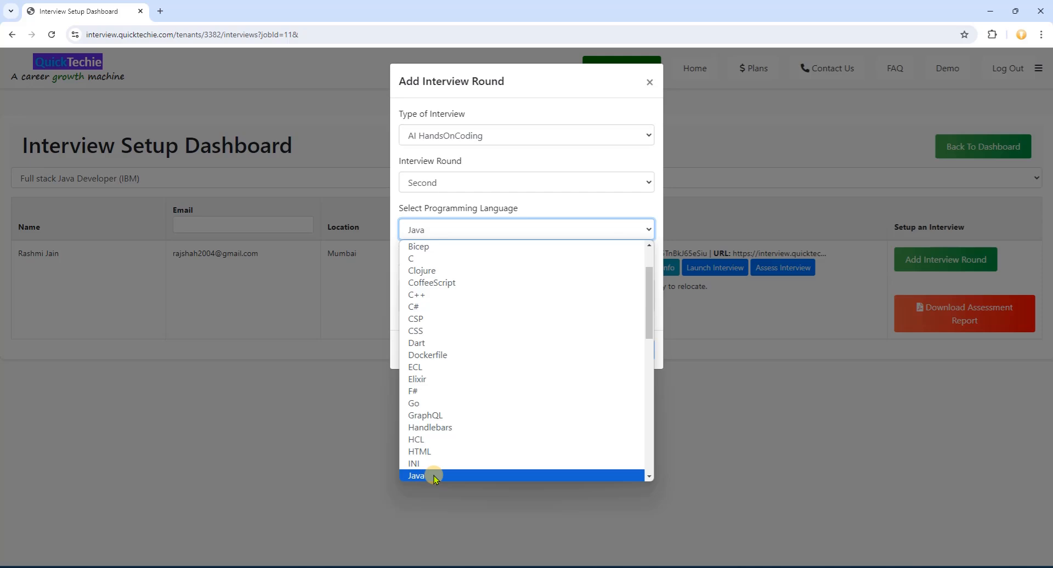
pyautogui.click(417, 475)
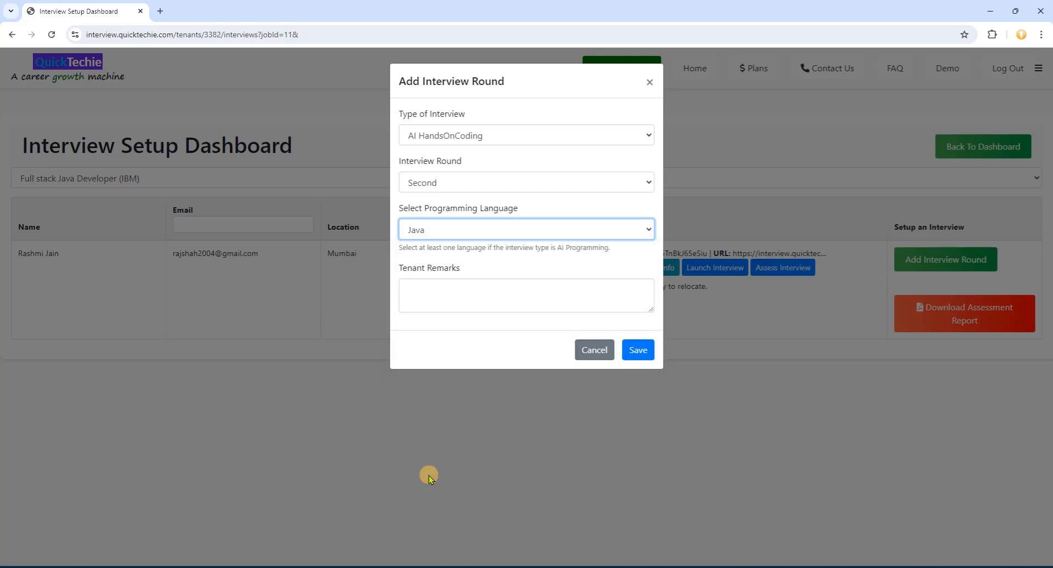
pyautogui.click(466, 298)
pyautogui.write('Hands on Java Coding')
pyautogui.click(638, 349)
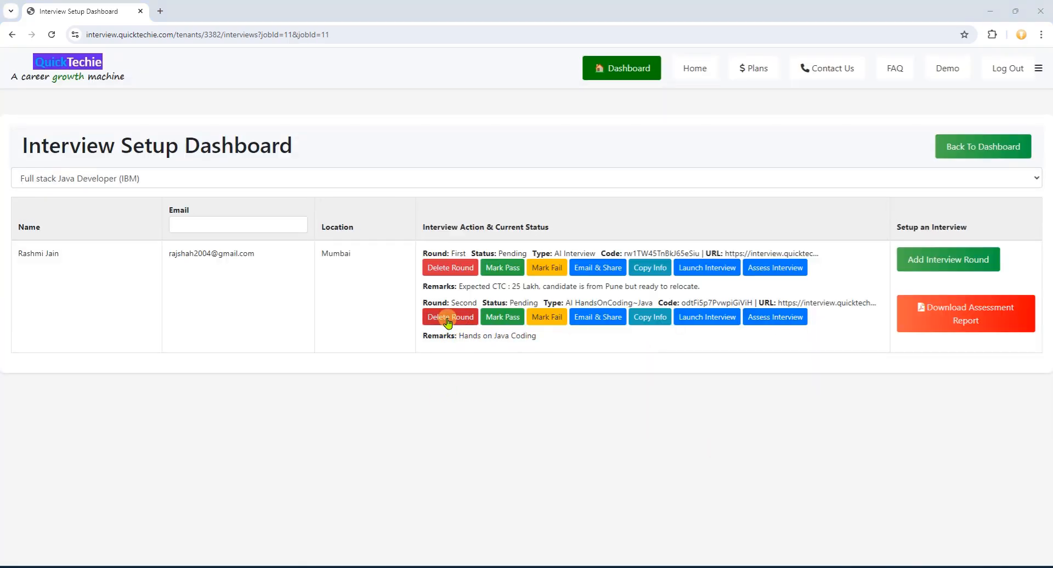
# - Delete the Second-round HandsOnCoding interview, confirming the removal
pyautogui.click(447, 321)
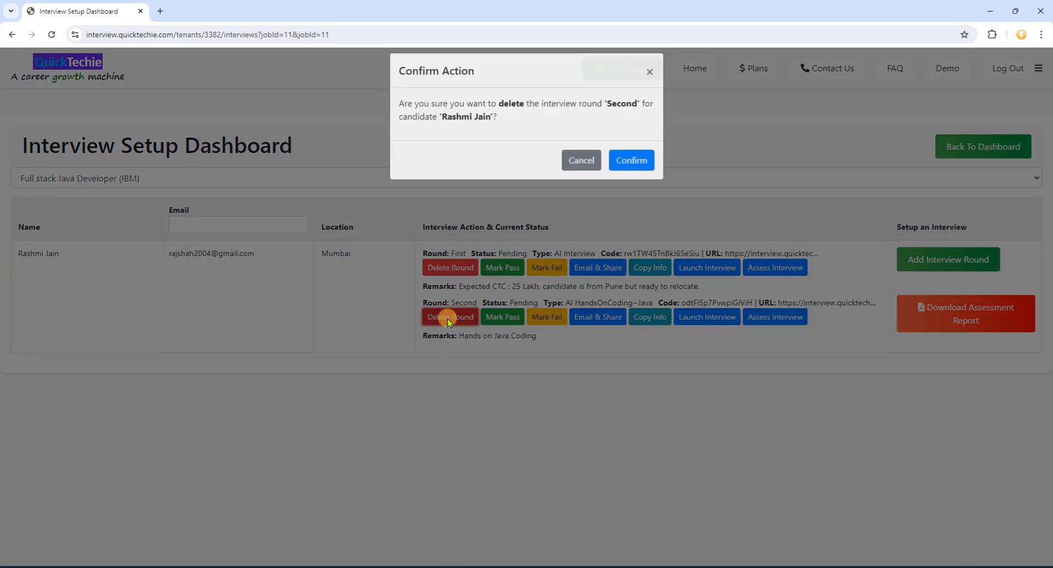
pyautogui.click(629, 172)
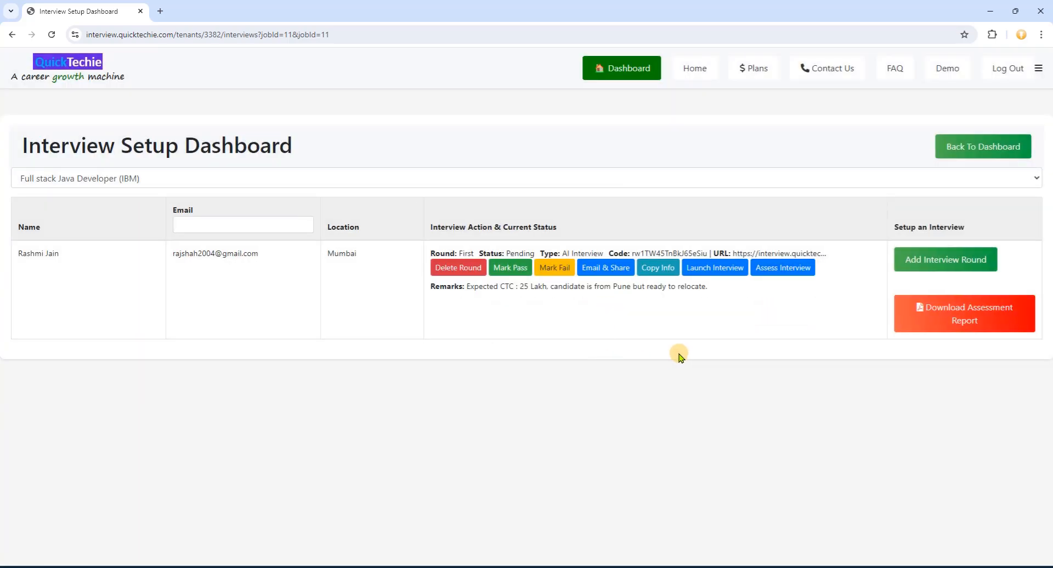
pyautogui.click(945, 260)
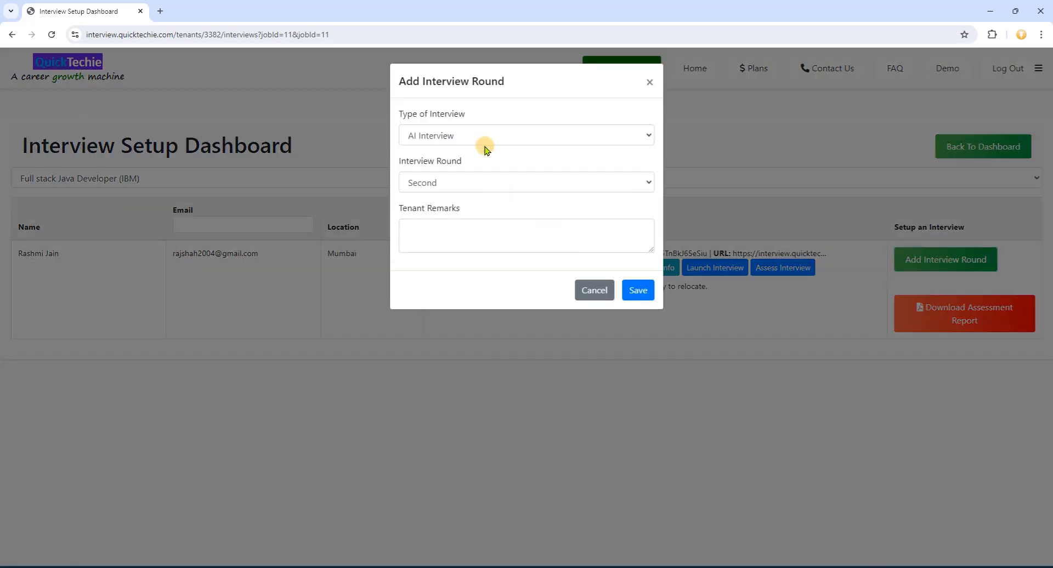
# - Save a Second-round AI Exam remarked 'This MCQ assessment for candidate.'
pyautogui.click(648, 135)
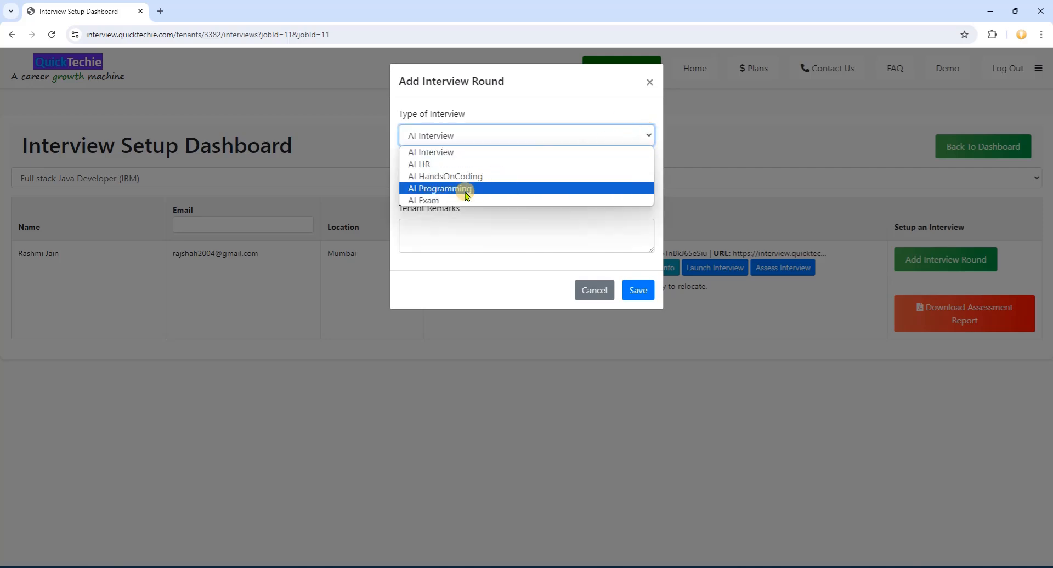
pyautogui.click(443, 201)
pyautogui.click(477, 241)
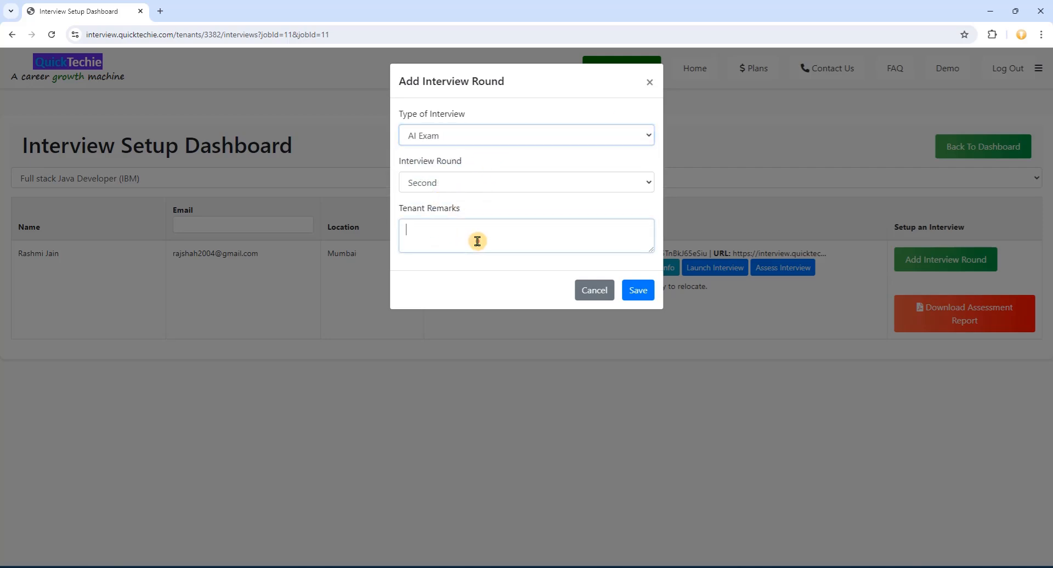
pyautogui.write('This MCQ ')
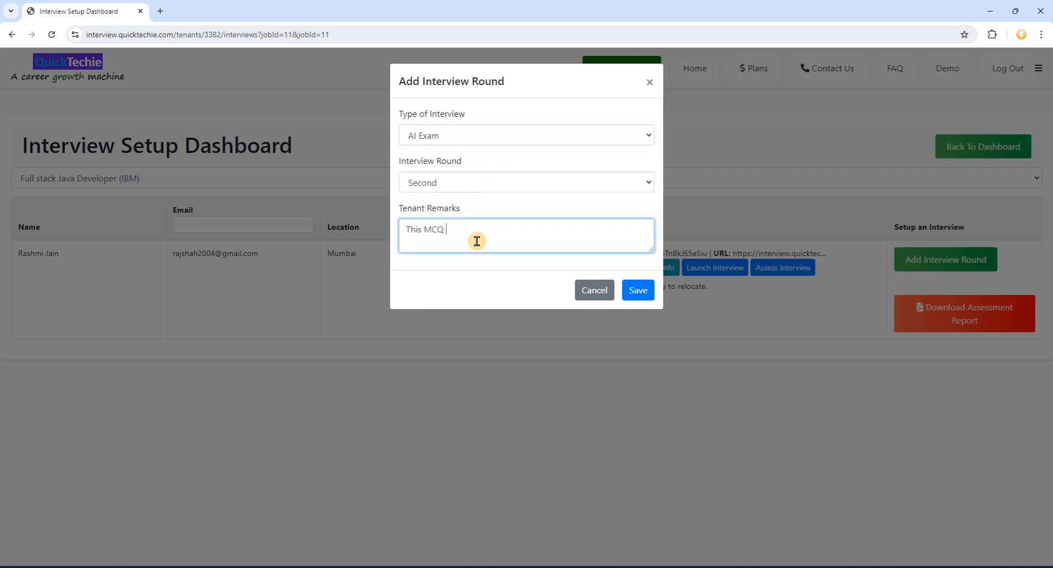
pyautogui.write('assessment for candidate.')
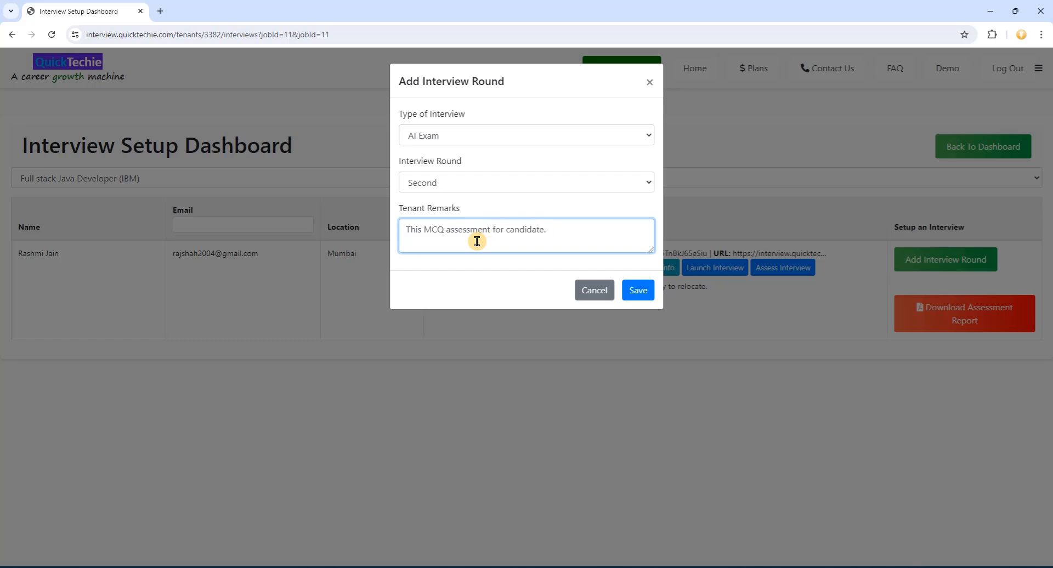
pyautogui.click(641, 291)
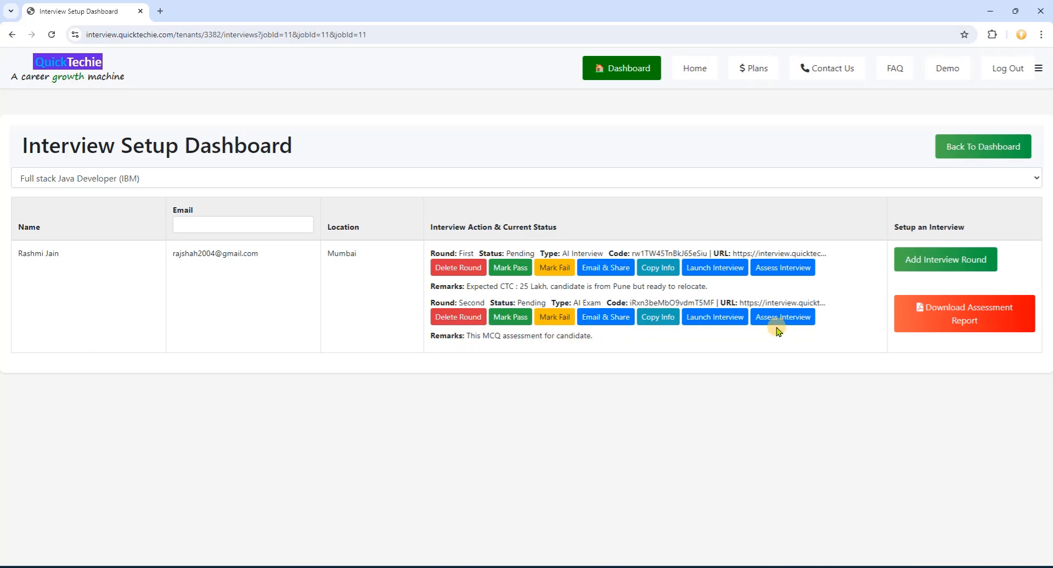
pyautogui.click(941, 260)
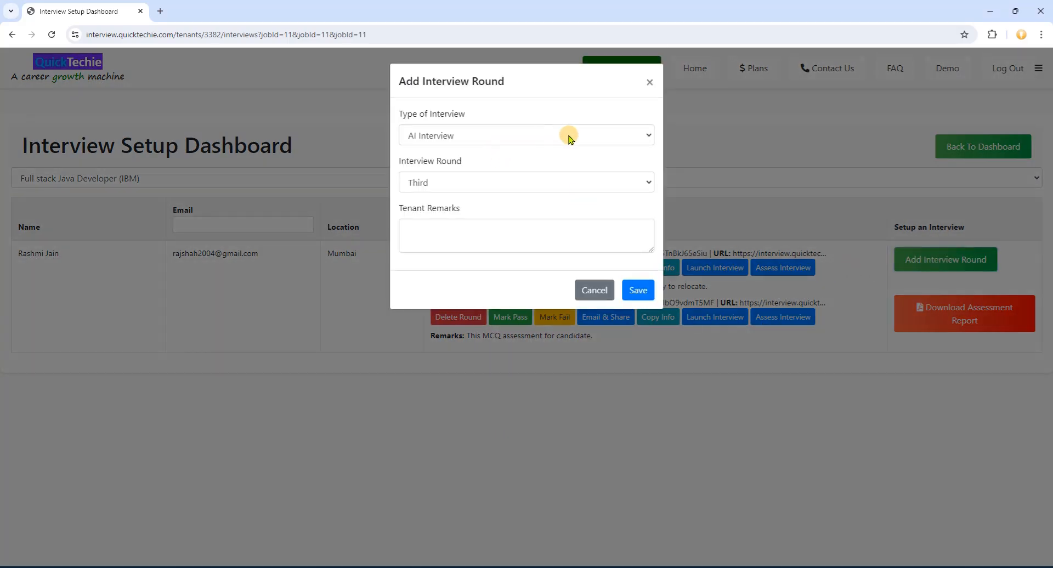
# - Save a Third-round AI Programming–Java interview remarked 'This is MCQ exam for Hands On Coding.'
pyautogui.click(569, 137)
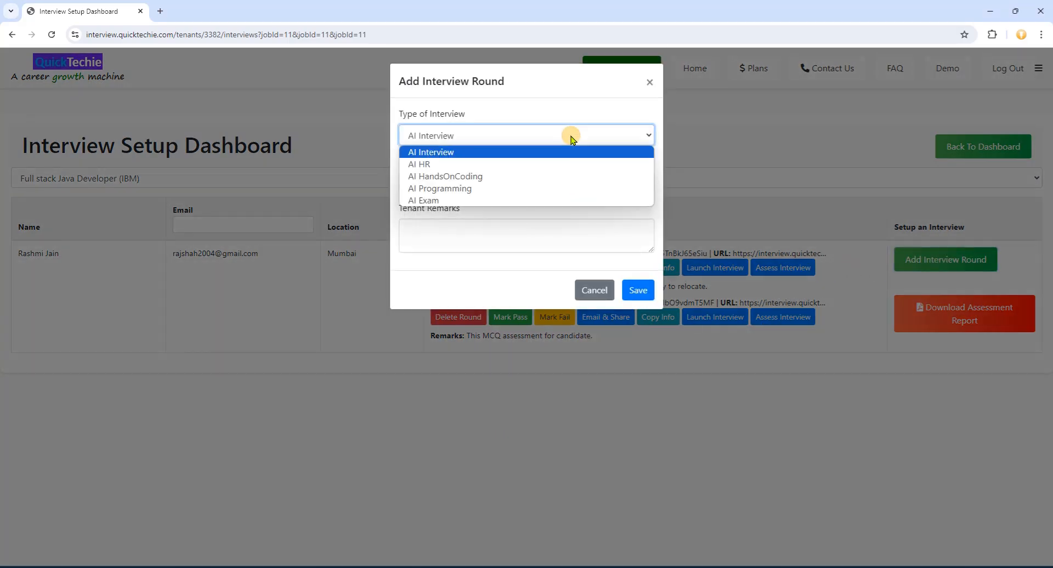
pyautogui.click(442, 188)
pyautogui.click(532, 229)
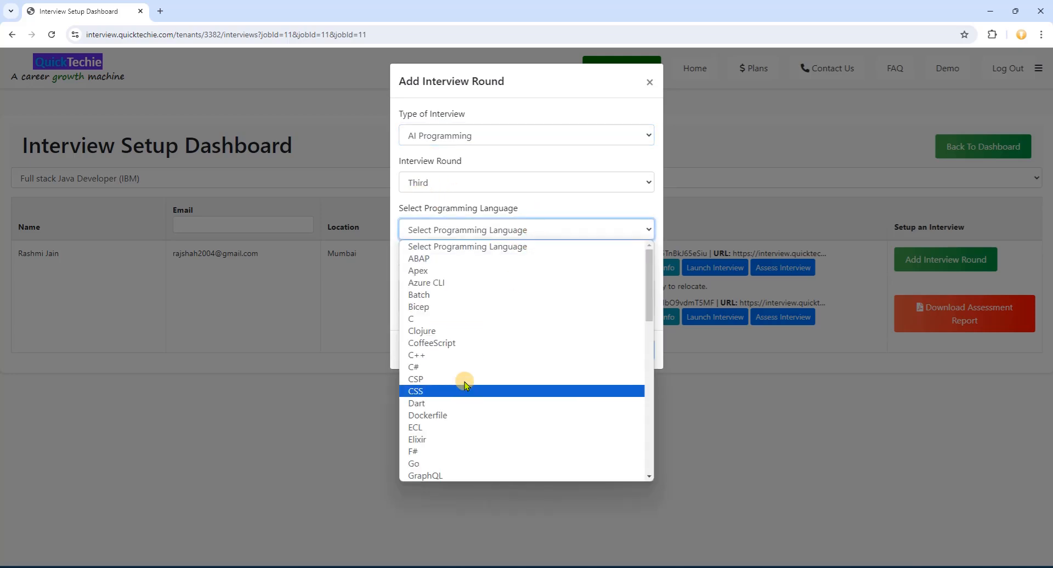
pyautogui.scroll(-4, 461, 417)
pyautogui.click(436, 311)
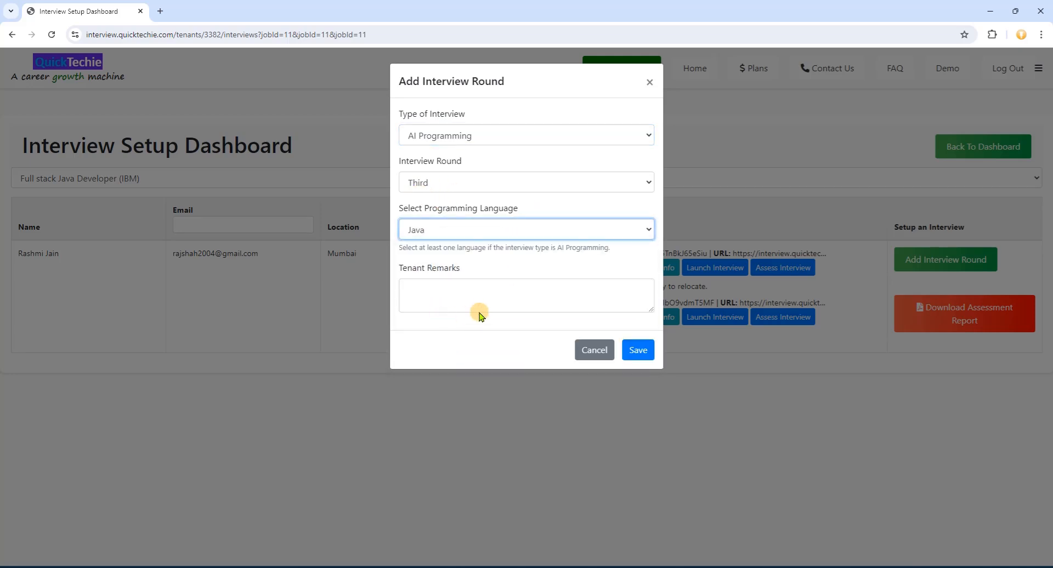
pyautogui.click(490, 295)
pyautogui.write('This is M')
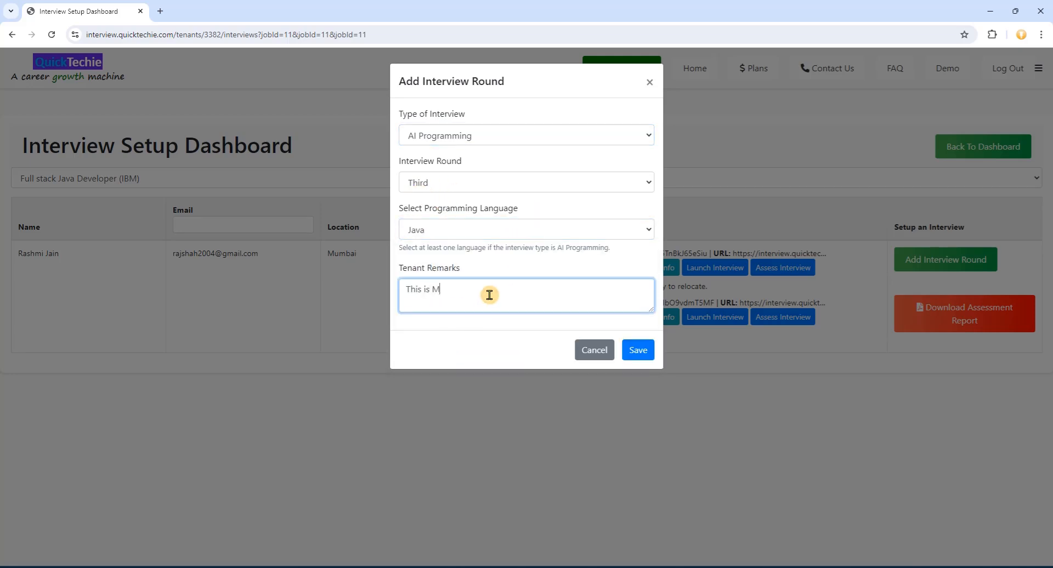
pyautogui.write('CQ exam for Hands On Coding.')
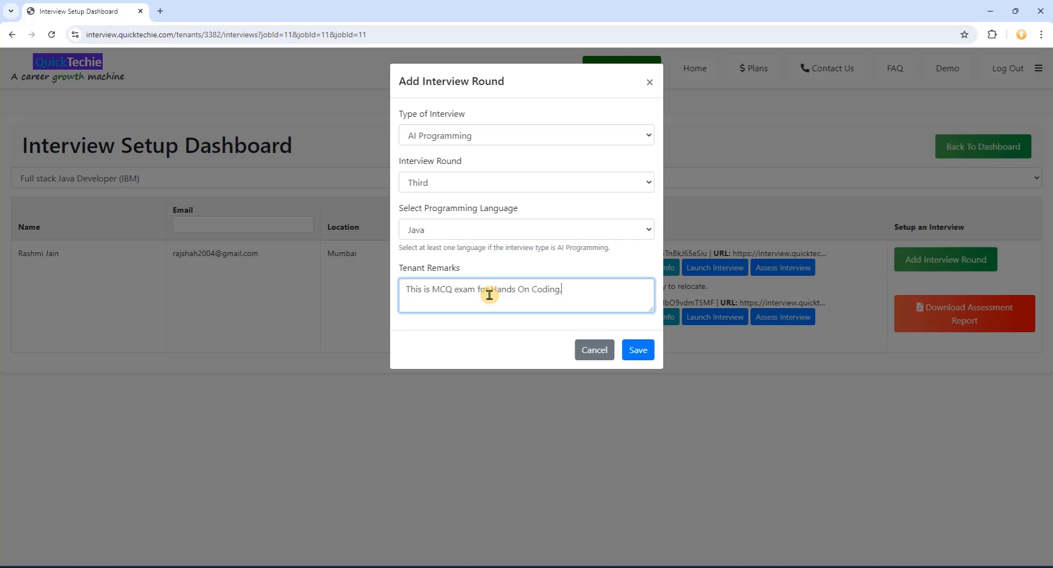
pyautogui.click(644, 356)
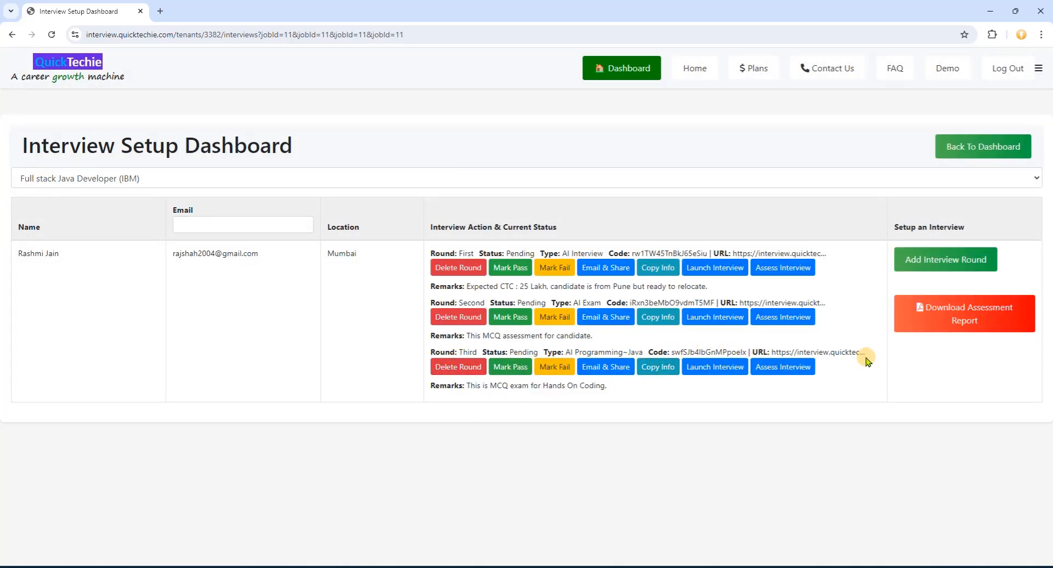
pyautogui.click(938, 258)
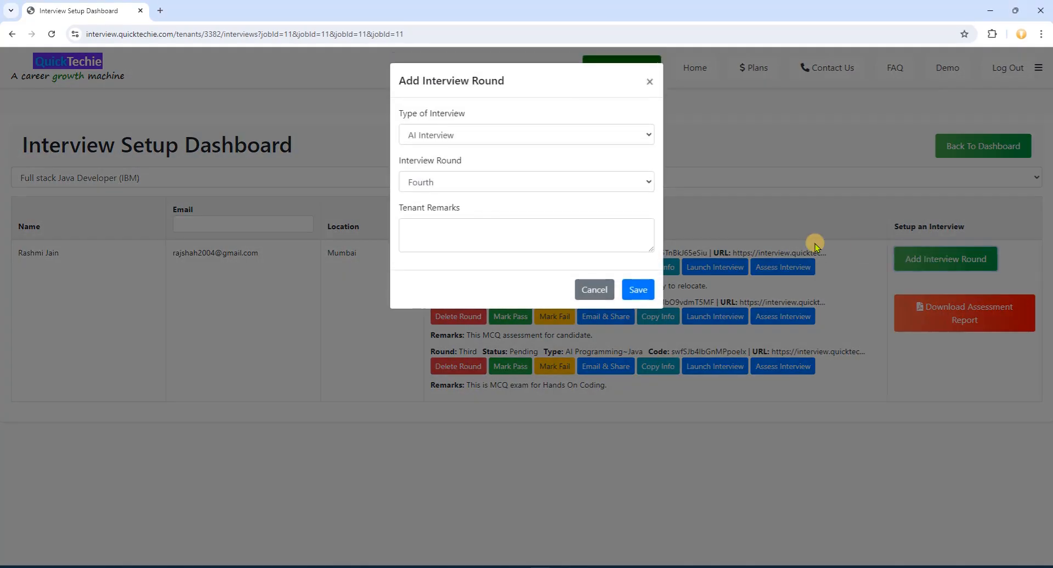
# - Save a Fourth-round AI HandsOnCoding–Java interview with the remark 'Hands On exam'
pyautogui.click(553, 136)
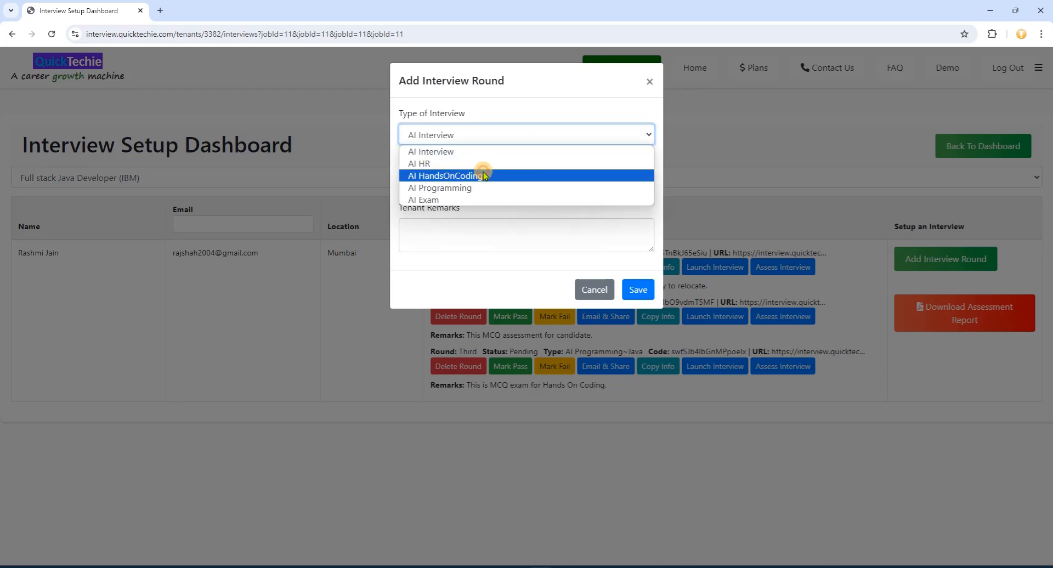
pyautogui.click(483, 175)
pyautogui.click(546, 228)
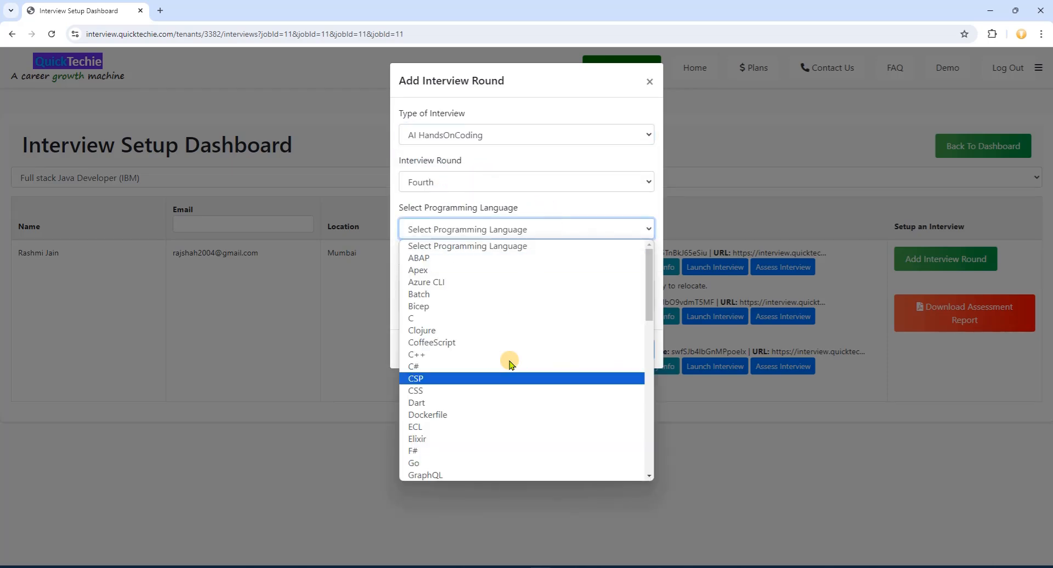
pyautogui.scroll(-5, 493, 395)
pyautogui.click(441, 308)
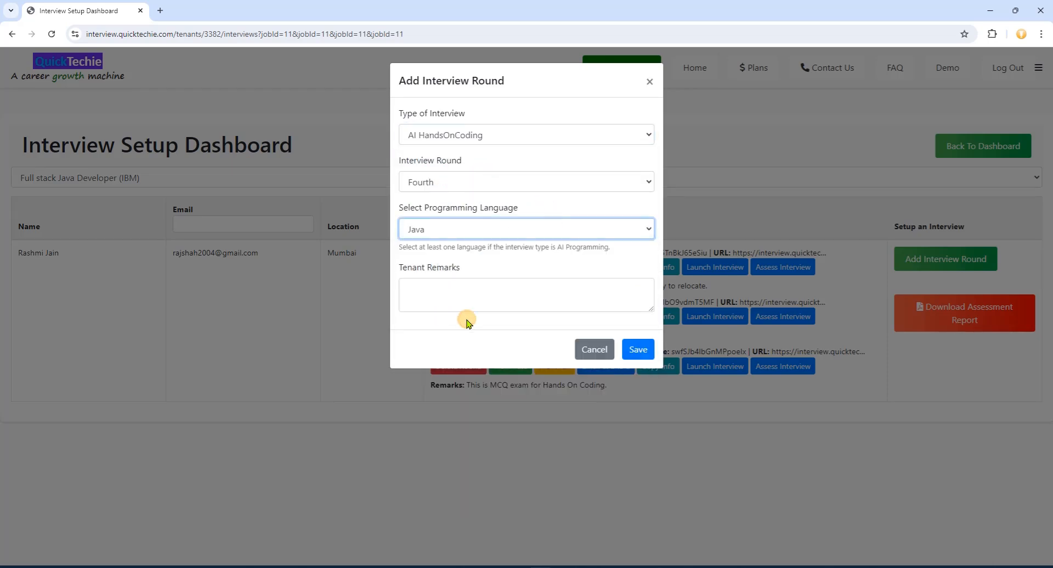
pyautogui.click(513, 292)
pyautogui.write('Hands')
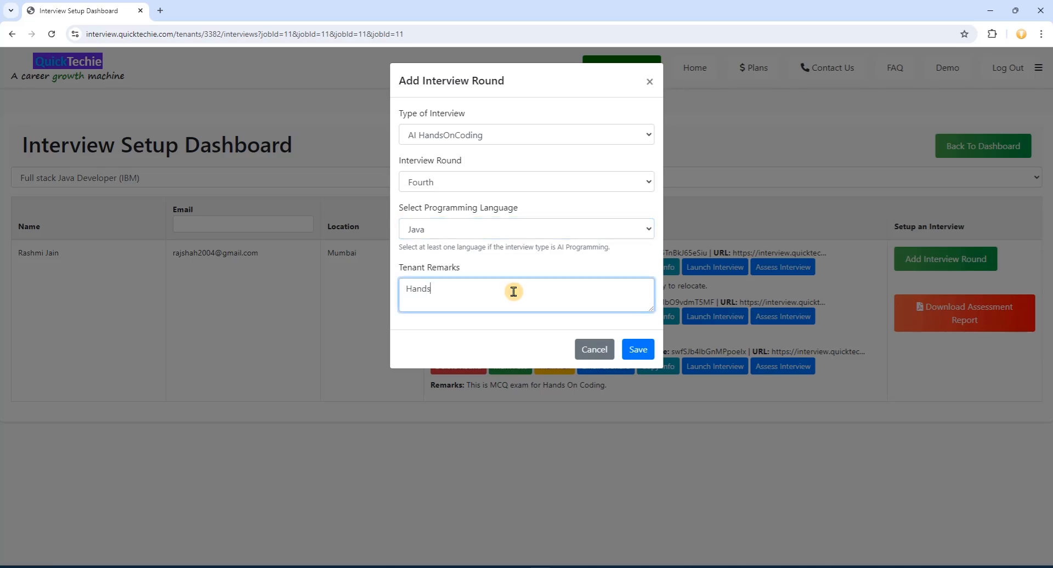
pyautogui.write(' On exam')
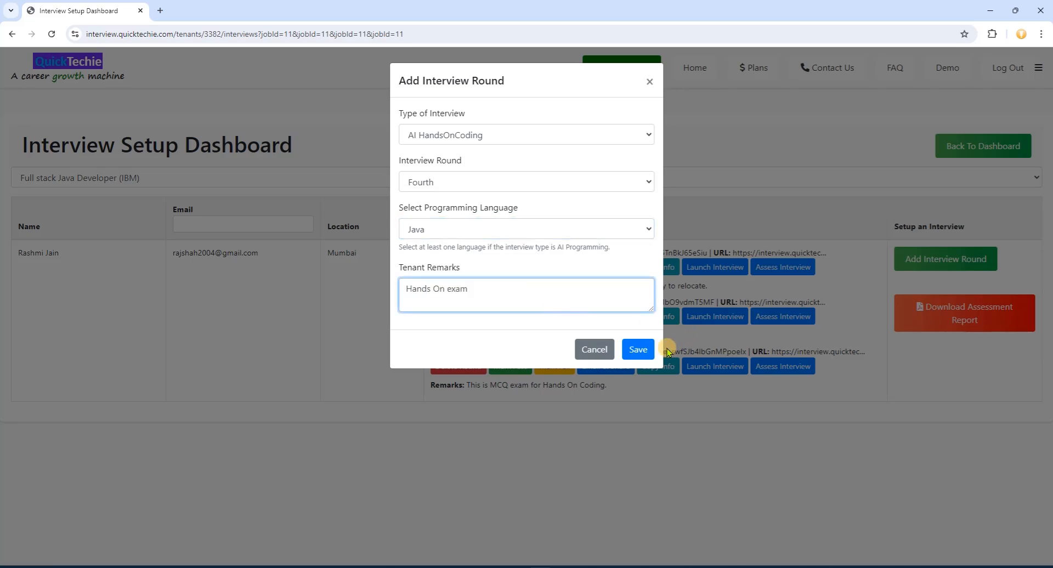
pyautogui.click(638, 351)
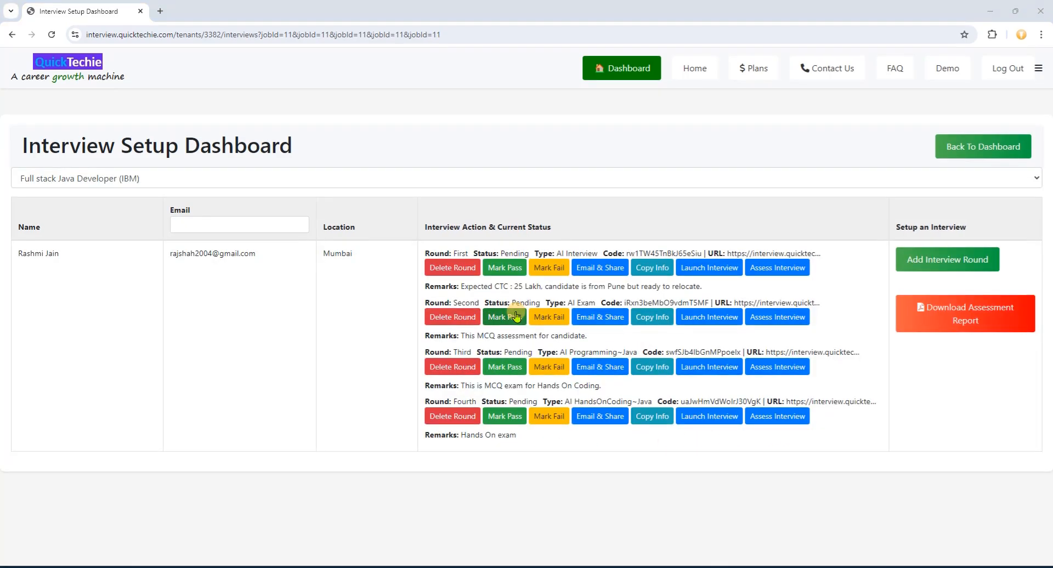
# - Save a Fifth-round AI Interview with remark 'Another face to face round for given Job.'
pyautogui.click(947, 264)
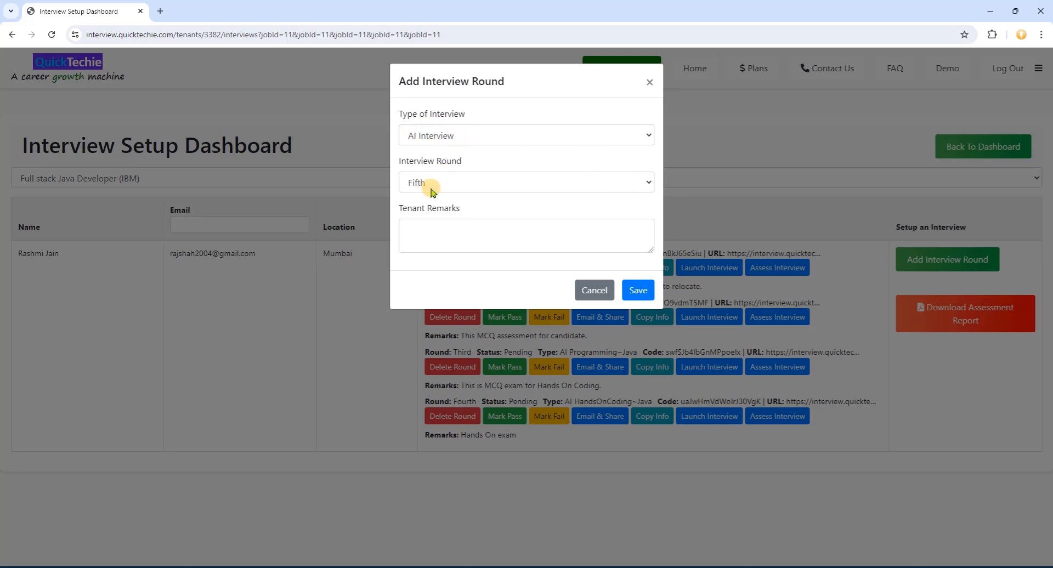
pyautogui.click(423, 223)
pyautogui.write('Ano')
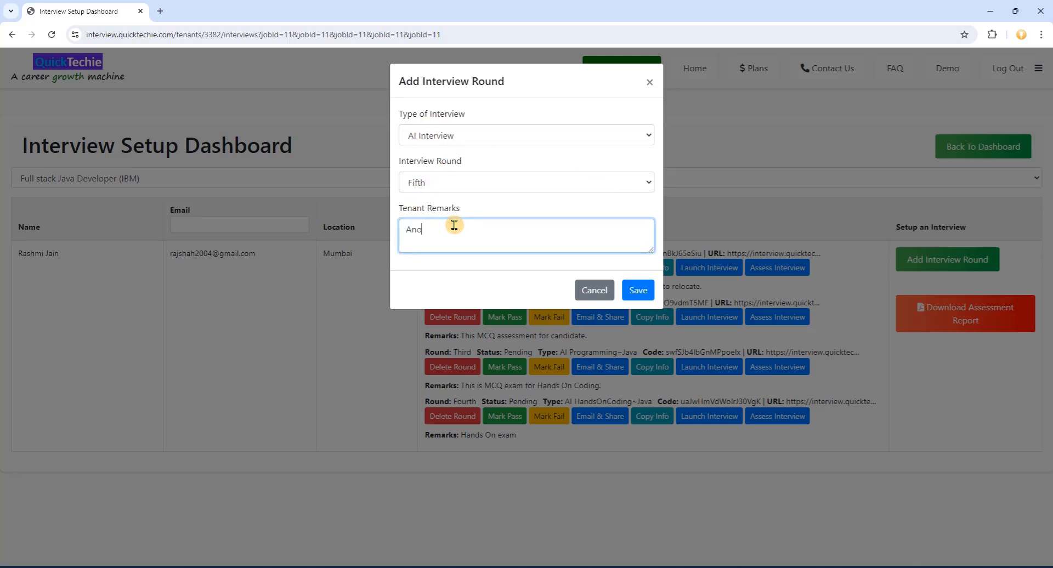
pyautogui.write('ther face to face round')
pyautogui.write(' on ')
pyautogui.write('or given Job.')
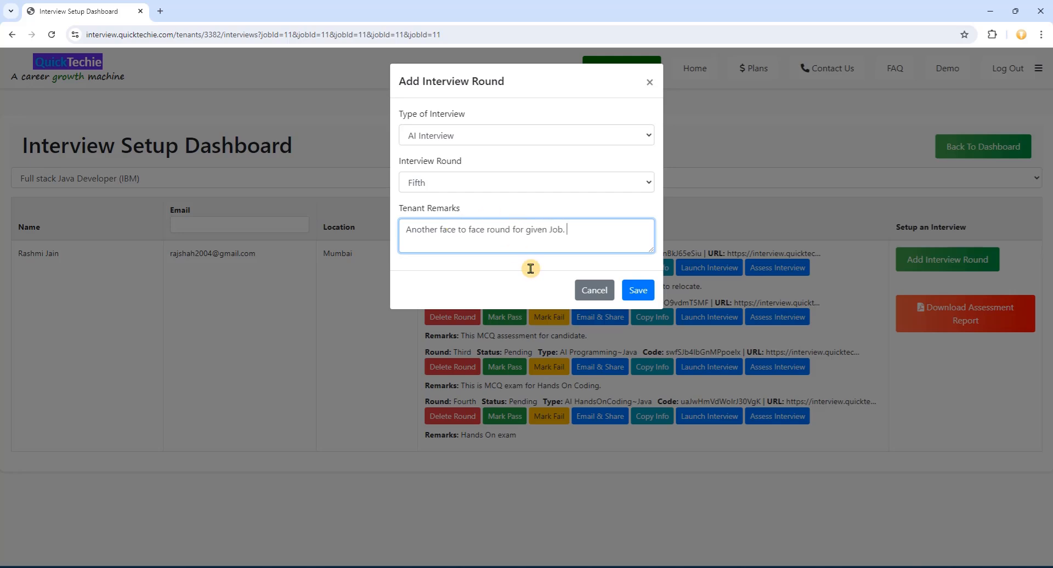
pyautogui.click(639, 290)
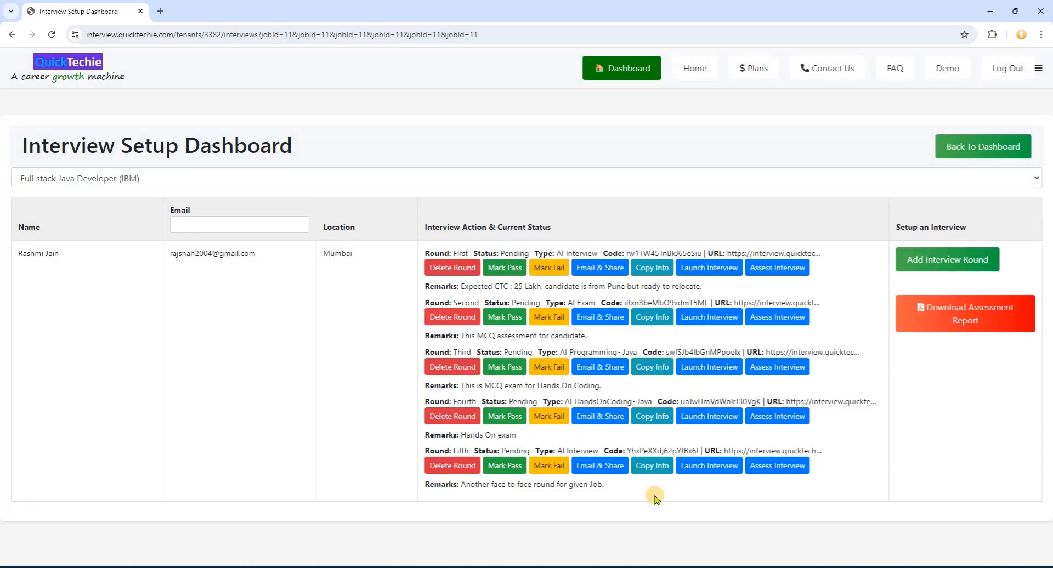
pyautogui.click(959, 262)
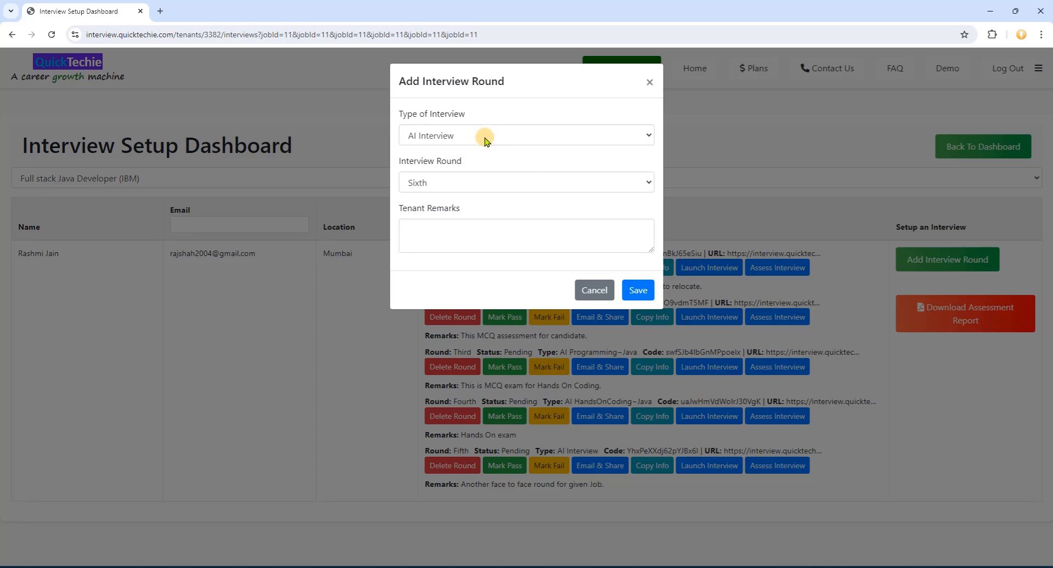
# - Save a Sixth-round AI HR interview with remark 'HR round for candidate.'
pyautogui.click(482, 136)
pyautogui.click(454, 165)
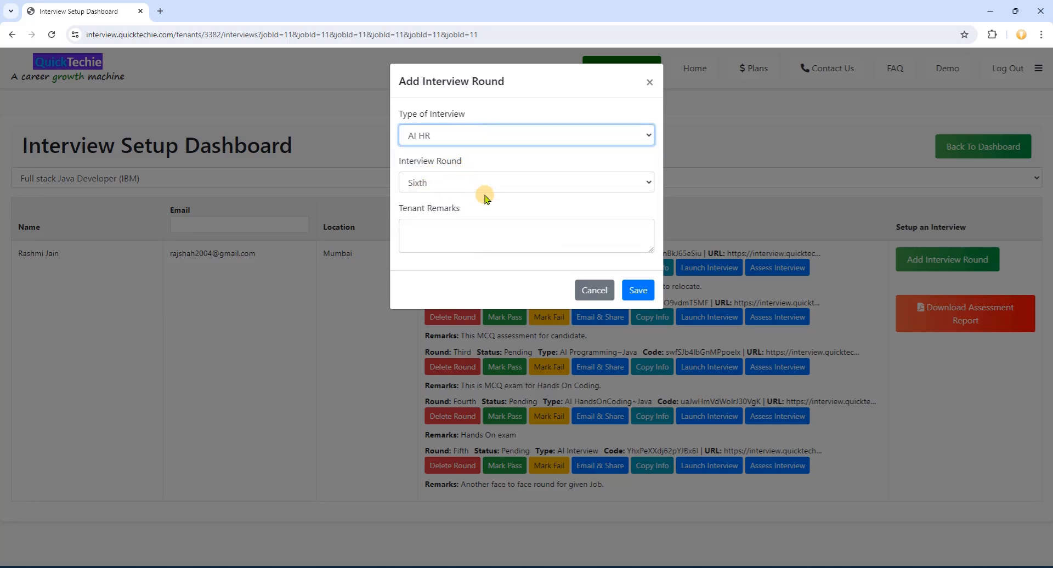
pyautogui.click(469, 234)
pyautogui.write('HR round for c')
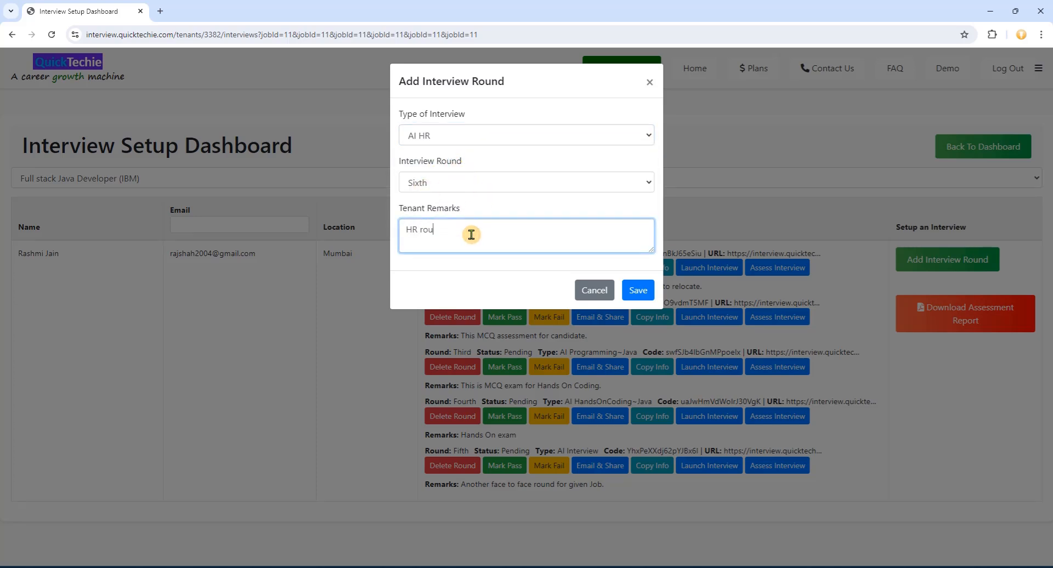
pyautogui.write('andidate.')
pyautogui.click(637, 291)
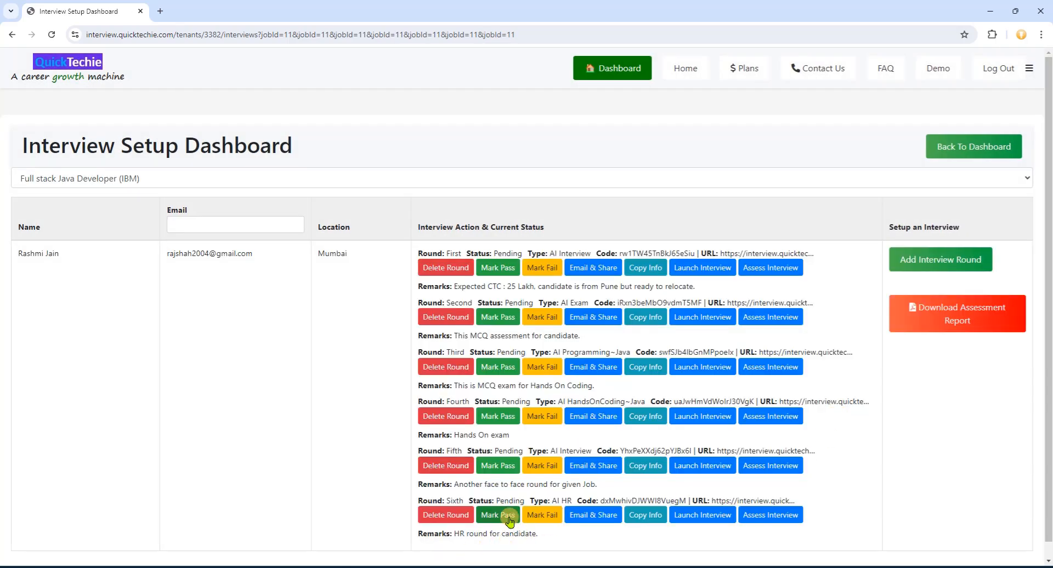
pyautogui.doubleClick(503, 500)
pyautogui.doubleClick(507, 450)
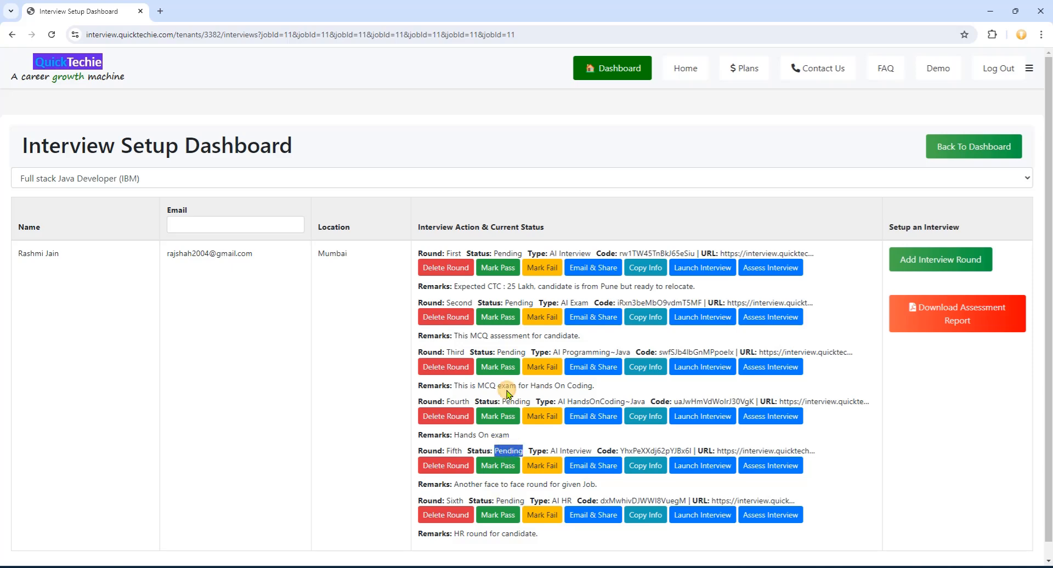
pyautogui.doubleClick(513, 401)
pyautogui.doubleClick(509, 352)
pyautogui.doubleClick(518, 303)
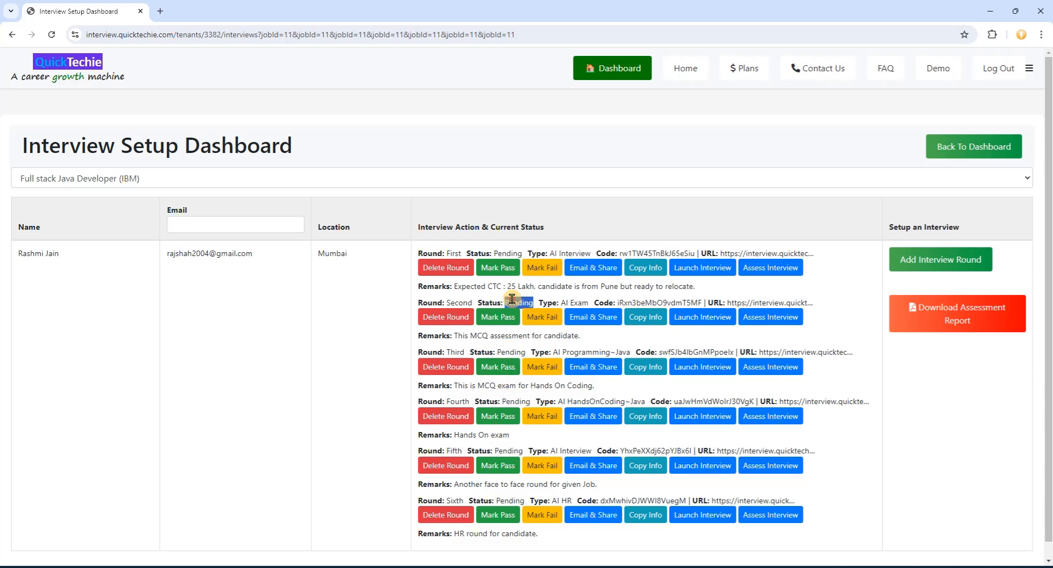
pyautogui.doubleClick(504, 252)
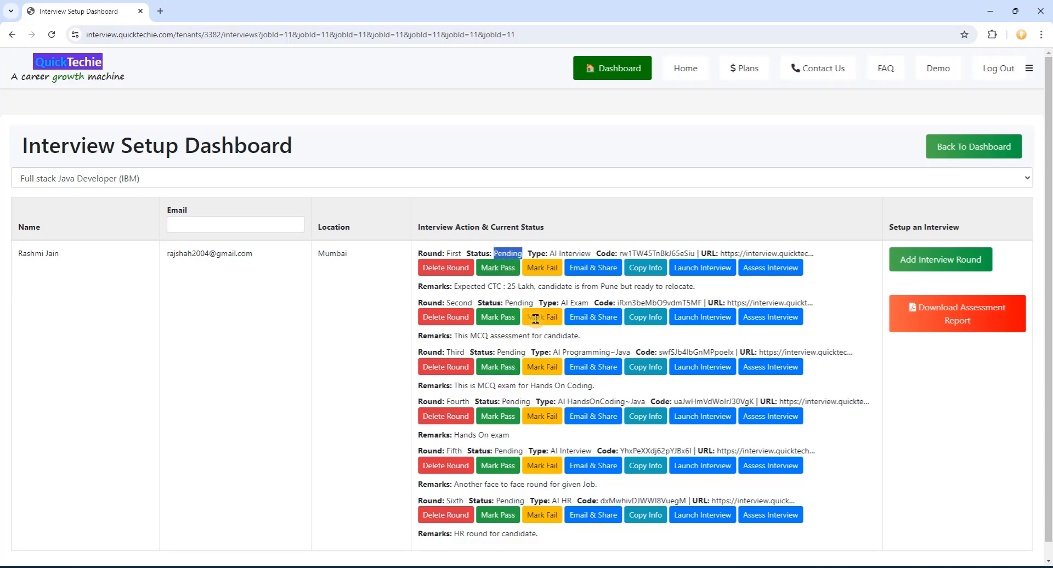